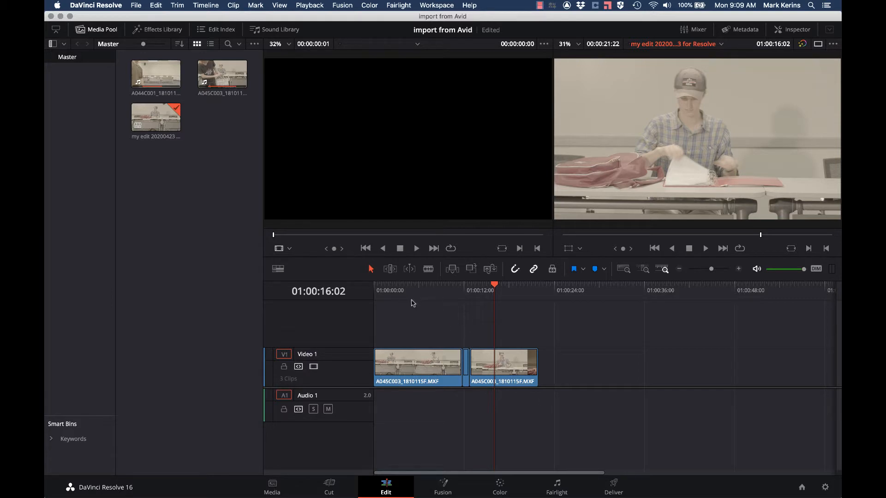
Park the playhead on the last clip and open its power window controls on the Color page
drag(415, 290, 499, 293)
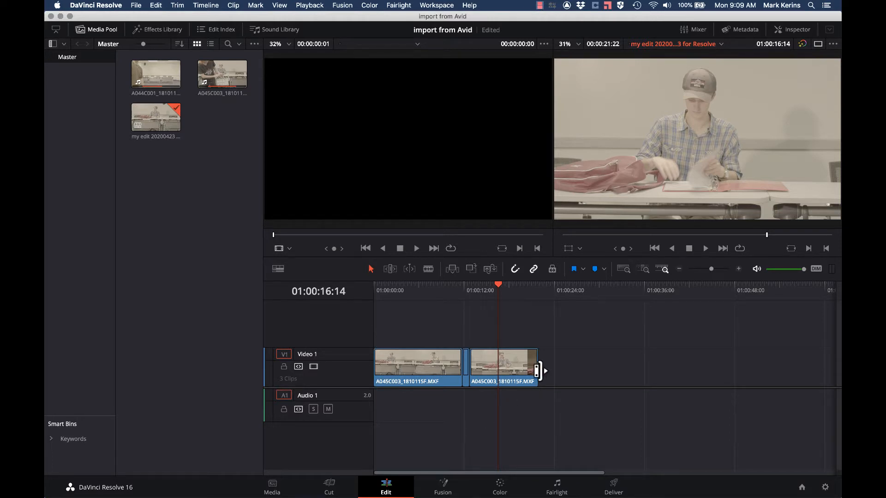
click(499, 487)
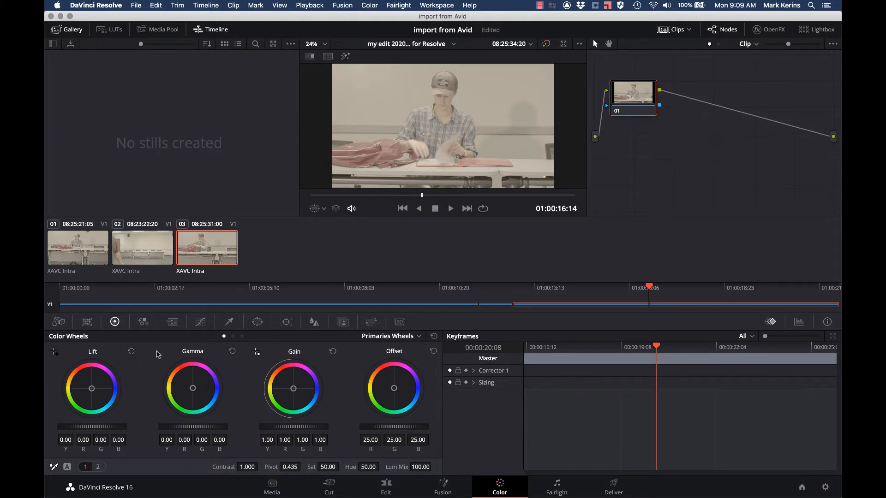
click(145, 322)
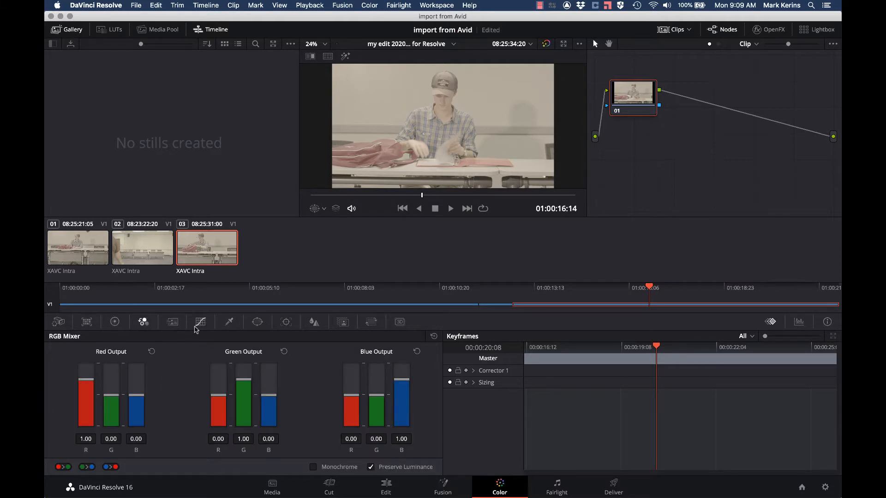
click(257, 322)
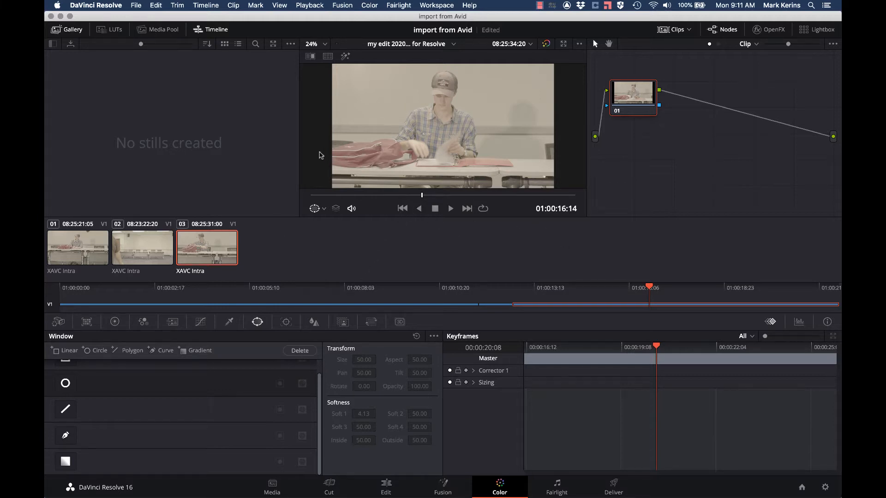
Hide the mini timeline to enlarge the viewer
click(209, 29)
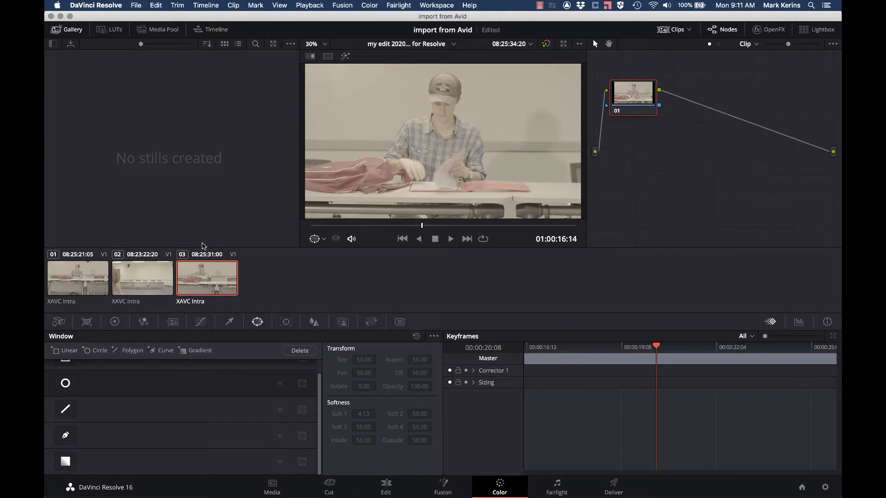
click(208, 30)
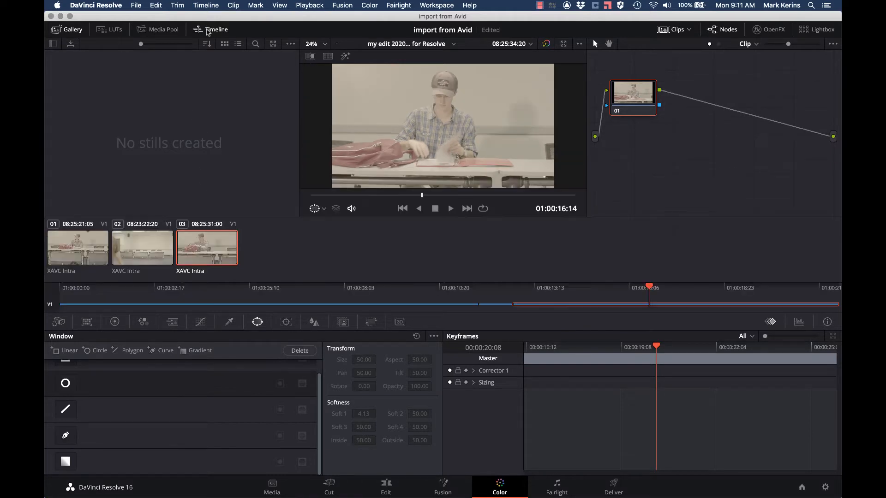
click(207, 30)
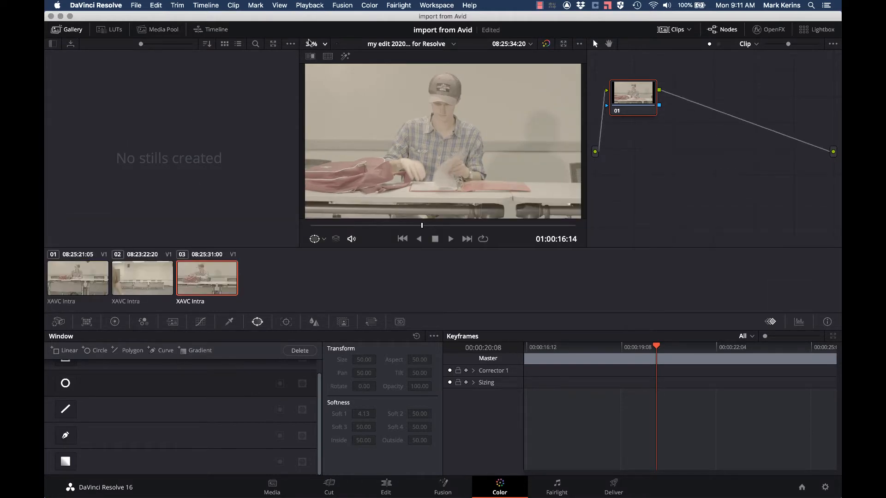
Add a circle window and shape it into an ellipse over the man's face, with size about 18 and aspect about 31
click(65, 384)
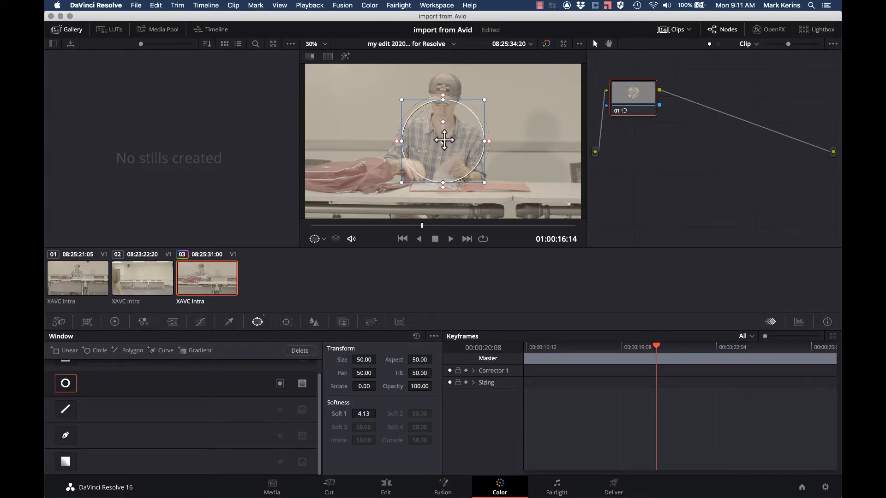
drag(444, 137, 446, 100)
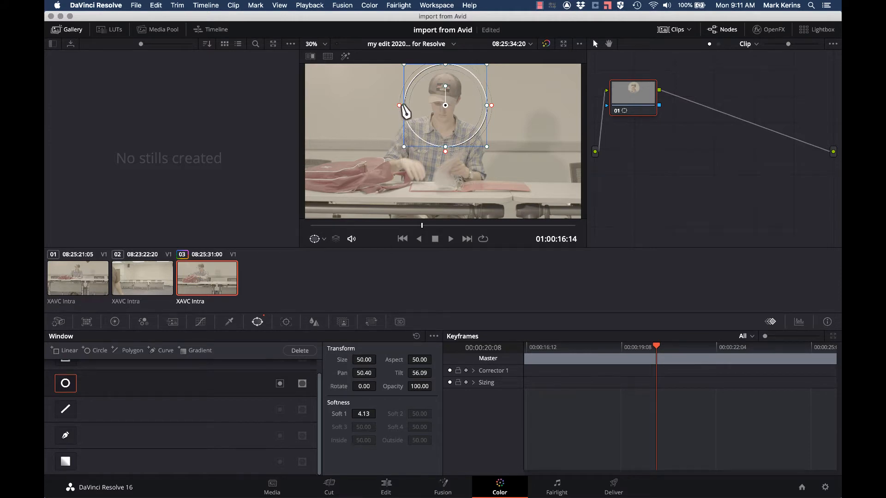
drag(404, 105, 428, 100)
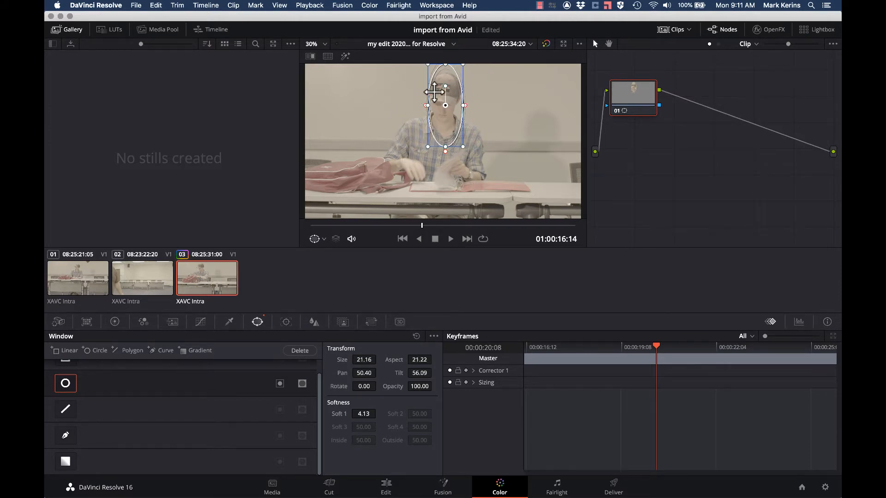
drag(447, 66, 445, 125)
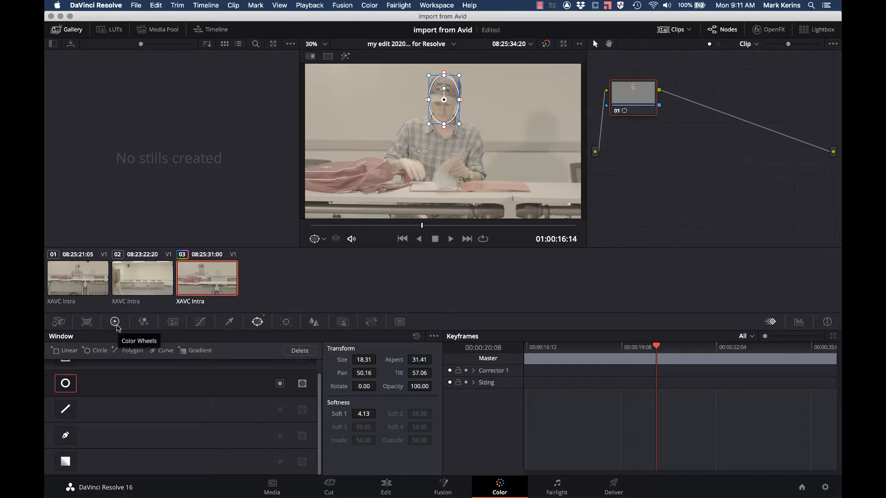
Tint the windowed face purple by shifting the Offset color wheel to about R 28.5, G 18.9, B 69
click(115, 323)
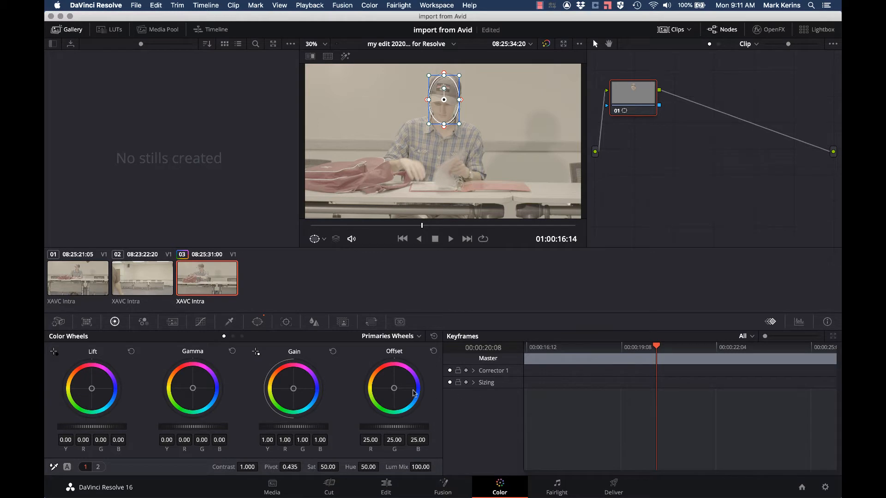
drag(394, 389, 411, 386)
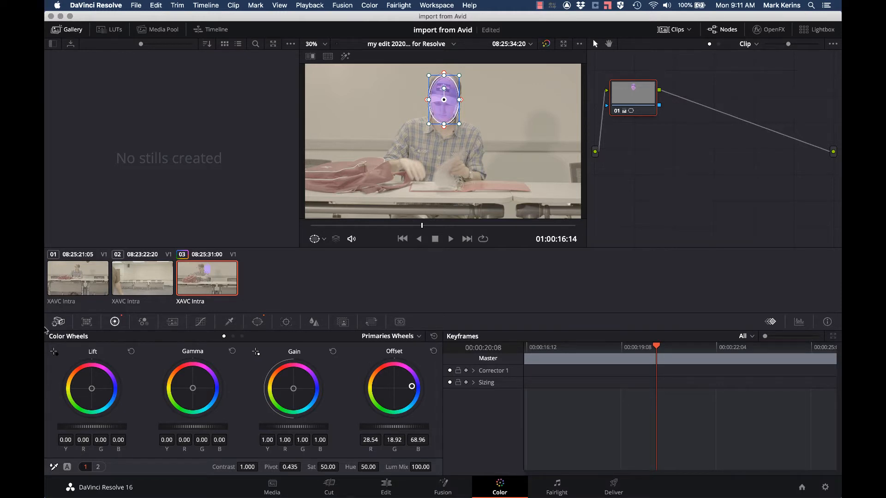
click(255, 323)
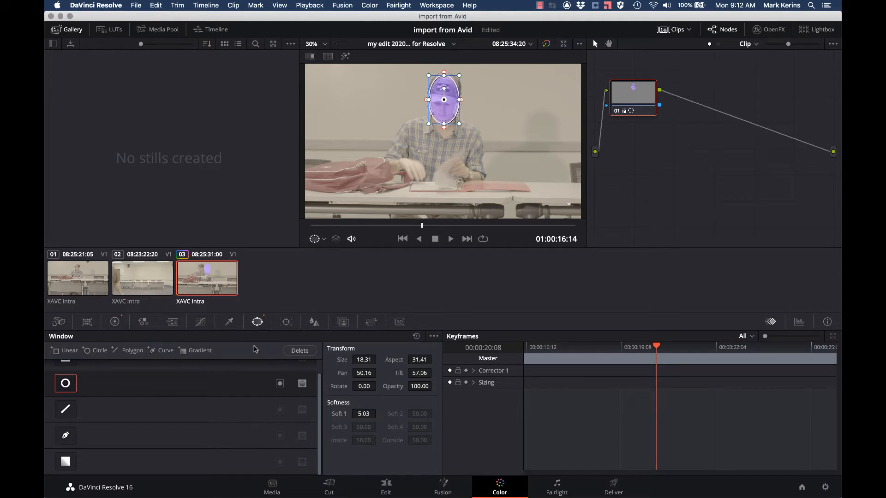
click(116, 324)
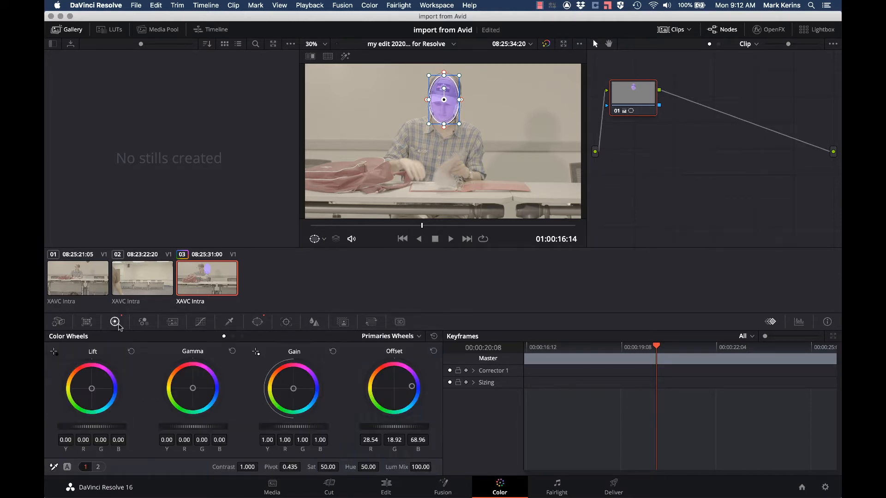
Turn the power window overlay in the viewer off and back on to compare the tinted face with and without it
click(319, 240)
click(330, 254)
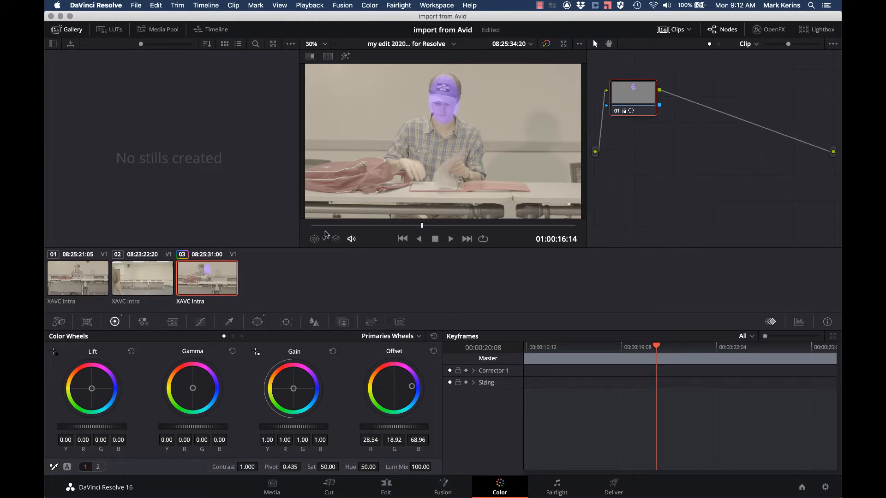
click(322, 239)
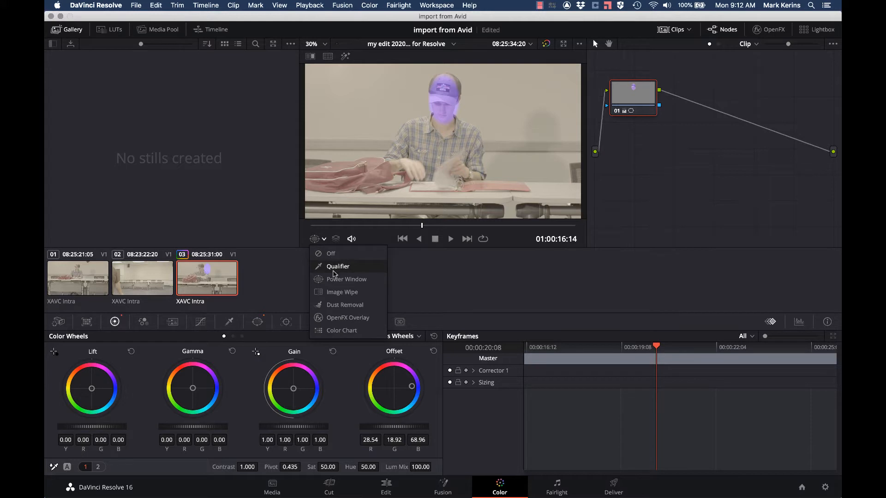
click(335, 279)
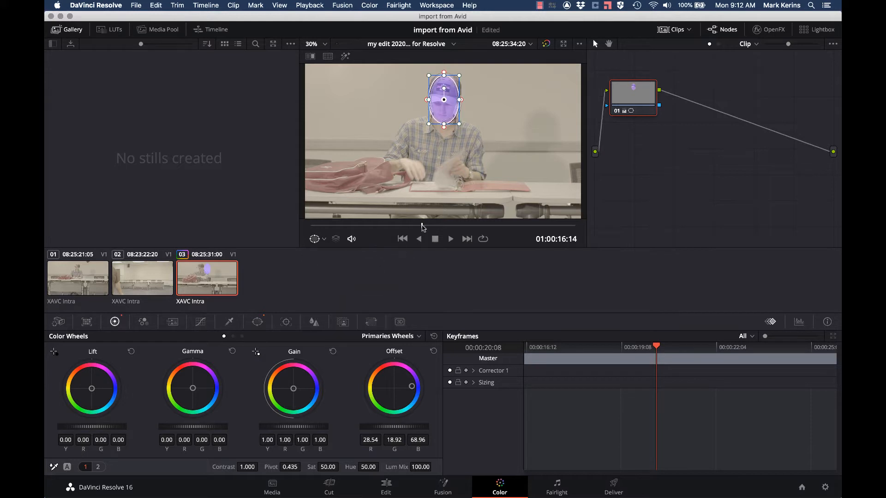
mouse_move(423, 227)
mouse_down()
mouse_move(518, 226)
mouse_move(422, 222)
mouse_up()
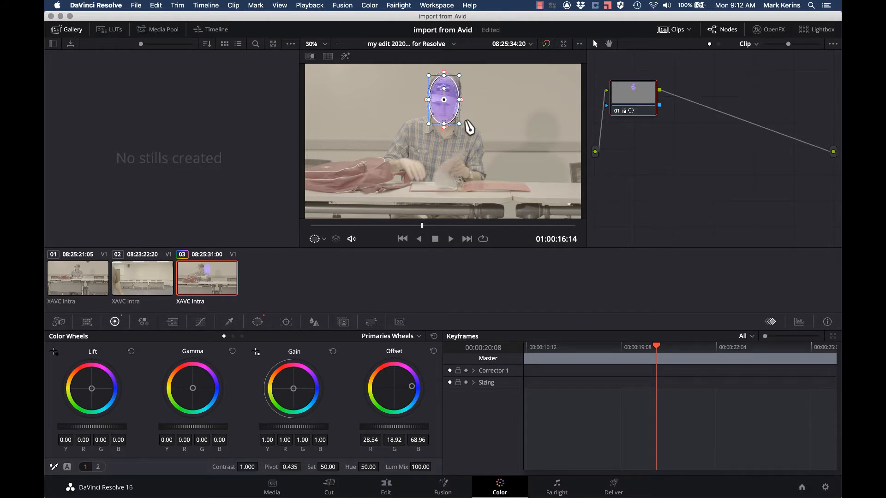
Try tracking the face window forward to the end of the clip with 3D included, and undo the track
click(287, 322)
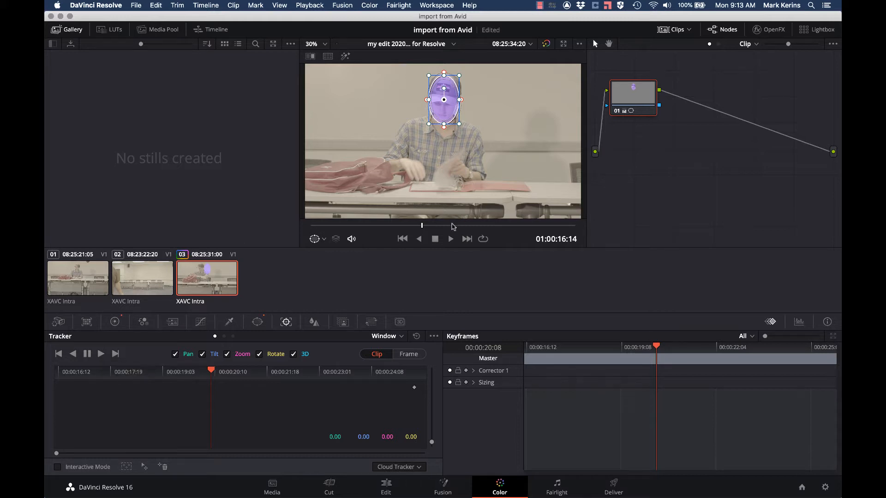
click(101, 354)
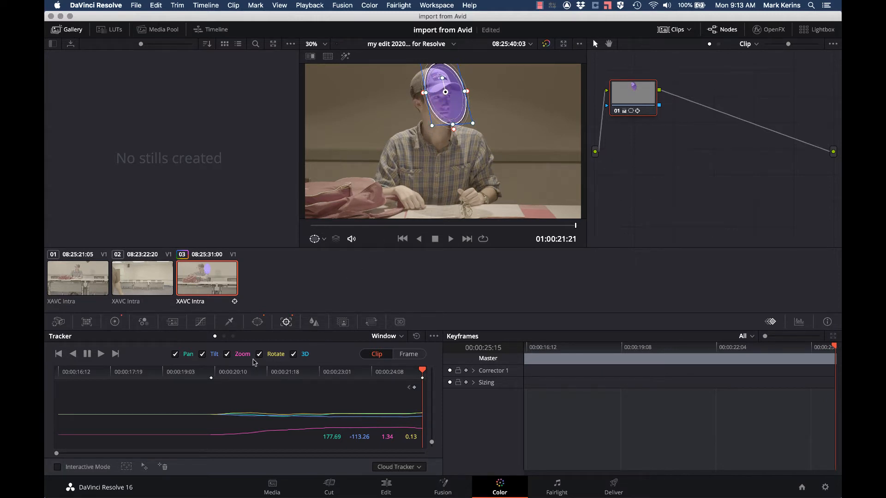
key(super+z)
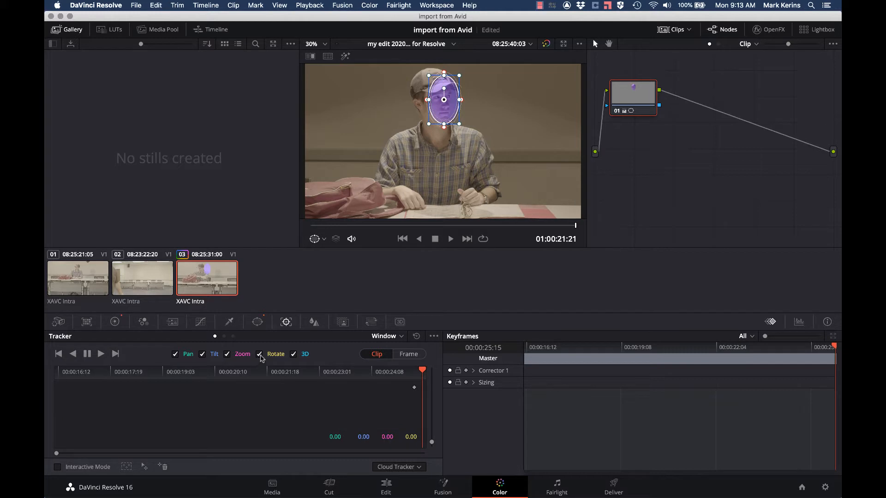
Exclude 3D from the tracker and track the face window forward and backward from about 01:00:16:23 to both ends of the clip
click(381, 226)
drag(370, 226, 432, 226)
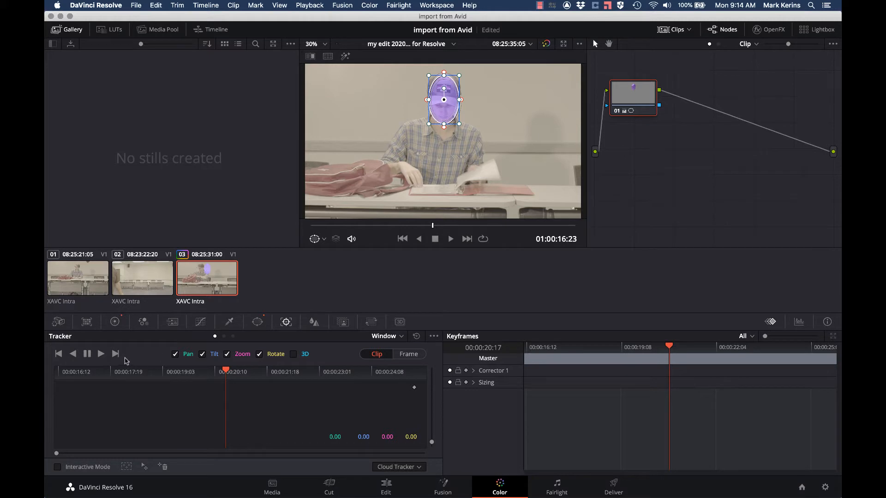
click(100, 355)
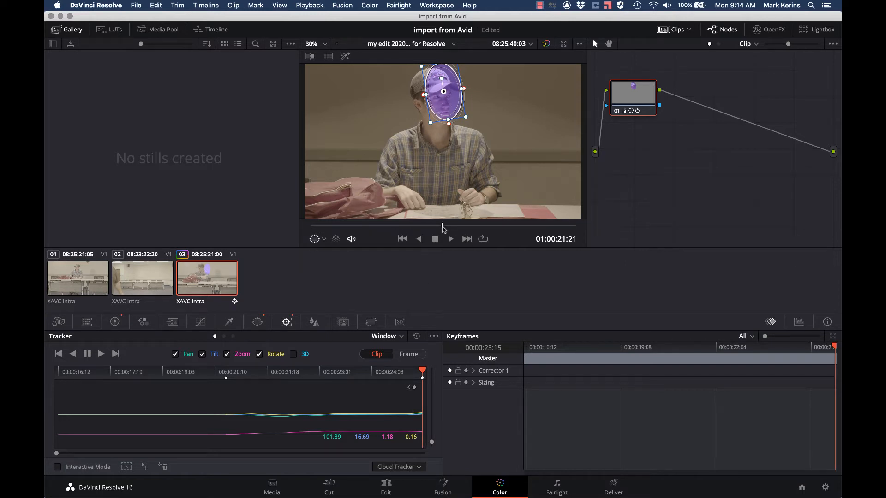
mouse_move(443, 227)
mouse_down()
mouse_move(388, 225)
mouse_move(436, 225)
mouse_up()
click(72, 355)
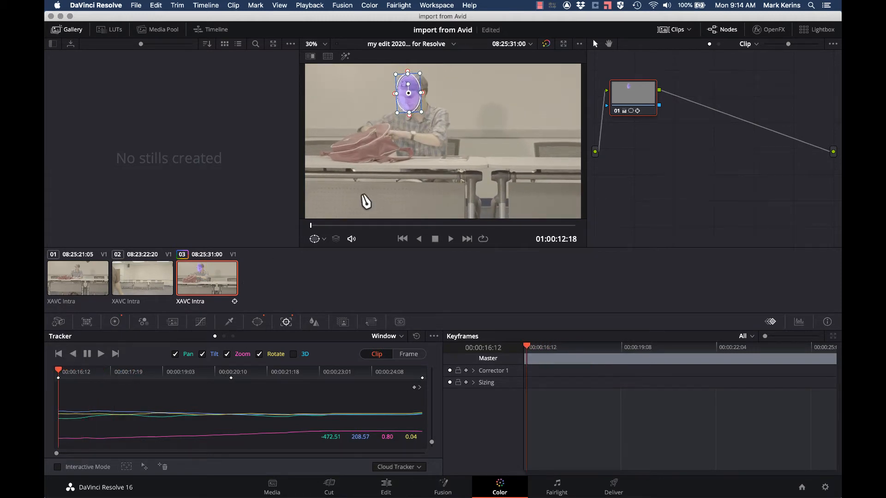
Hide the power window overlay and scrub from the start of the clip to check the tracked tint
click(323, 238)
click(331, 252)
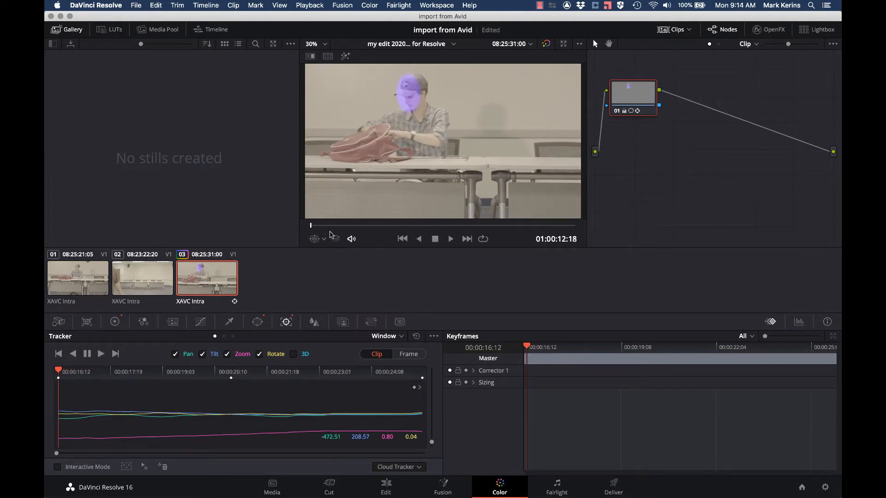
click(319, 226)
drag(319, 227, 291, 222)
Disable the face-tint node and add a new serial node after it
click(258, 322)
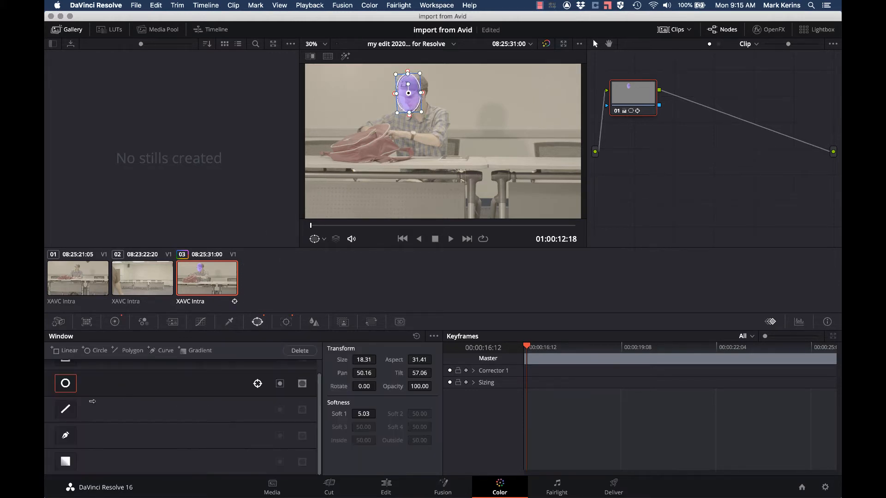
scroll(90, 402, up, 2)
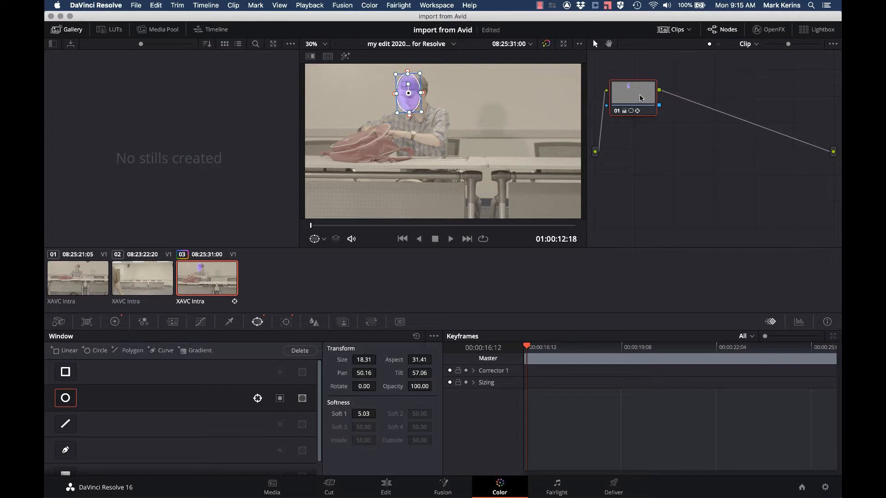
key(shift+h)
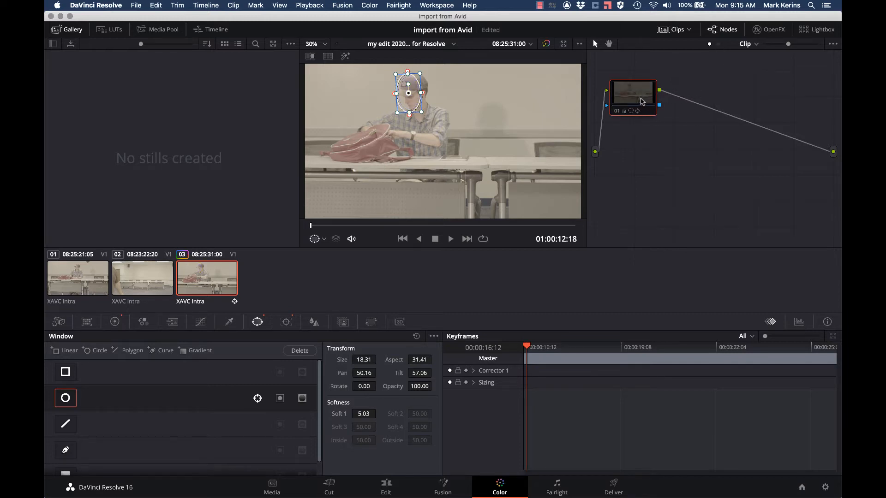
right_click(642, 101)
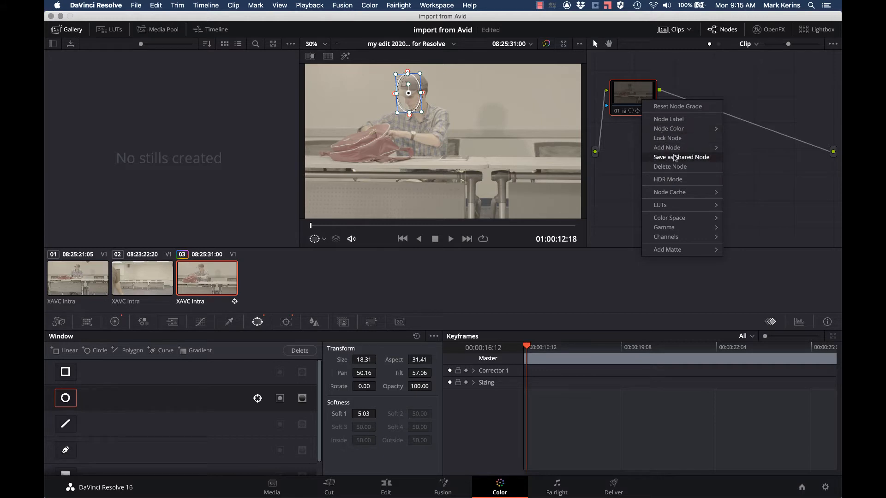
mouse_move(678, 147)
click(758, 151)
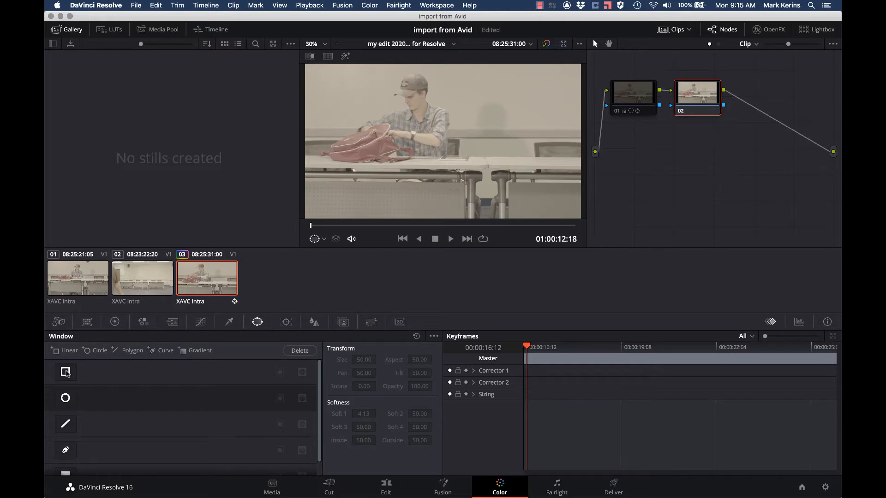
Try a linear window over the desk, widen it to the desk's end, and switch it off
click(66, 373)
drag(443, 142, 356, 187)
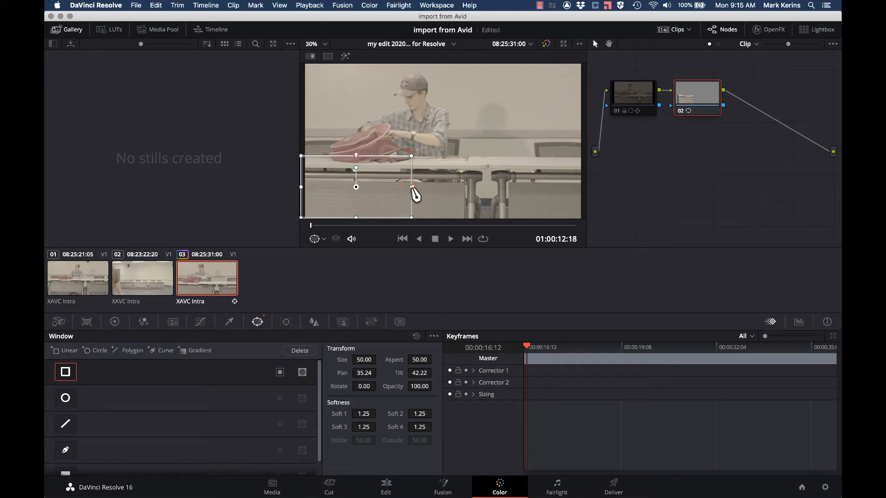
drag(412, 187, 483, 186)
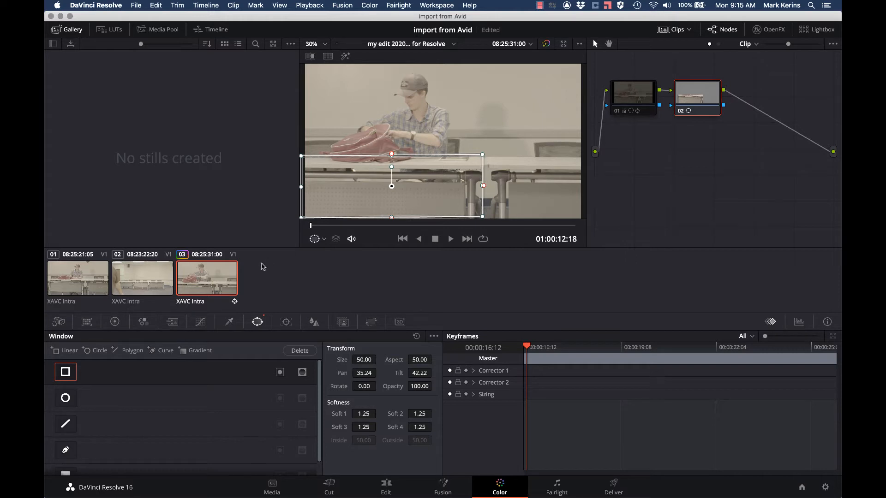
click(65, 372)
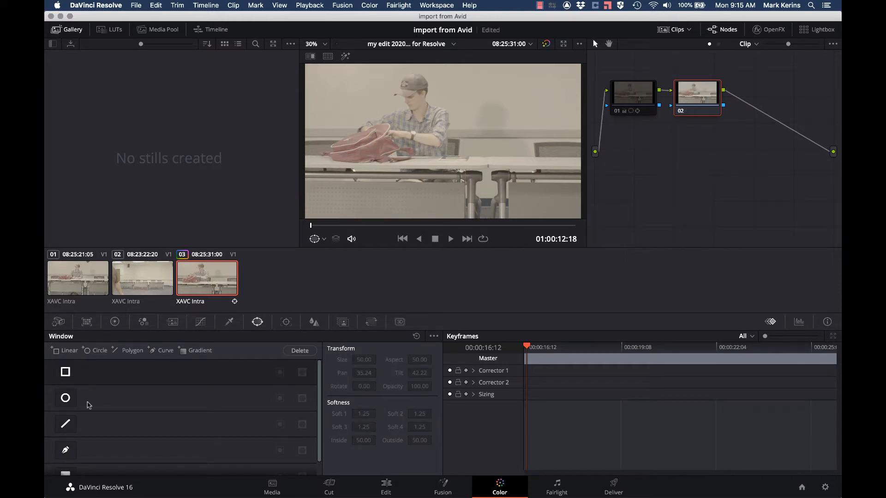
Add a polygon window over the desk and shape its corner points along the desk's end and leg
scroll(89, 406, down, 1)
scroll(83, 407, up, 1)
click(67, 424)
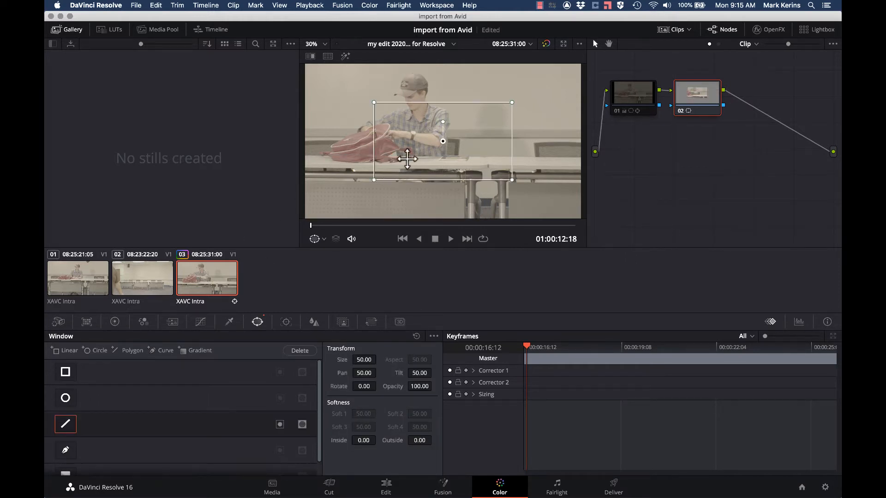
drag(443, 142, 368, 194)
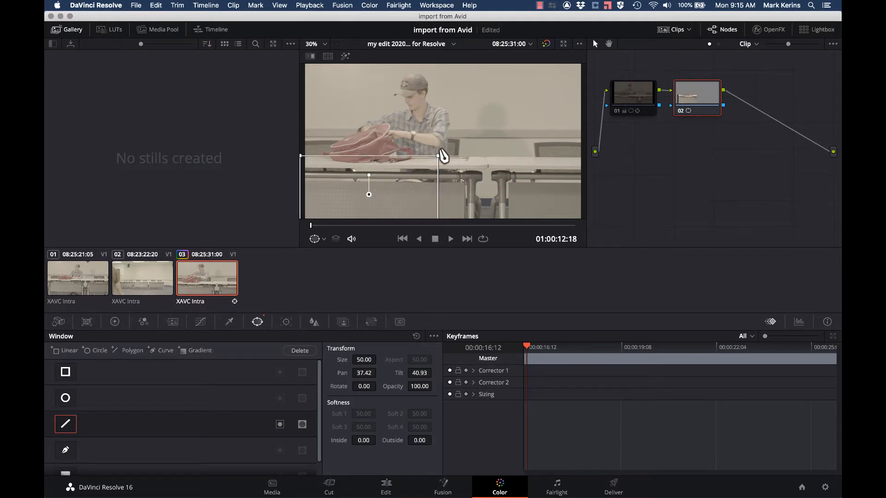
drag(438, 157, 478, 223)
click(485, 176)
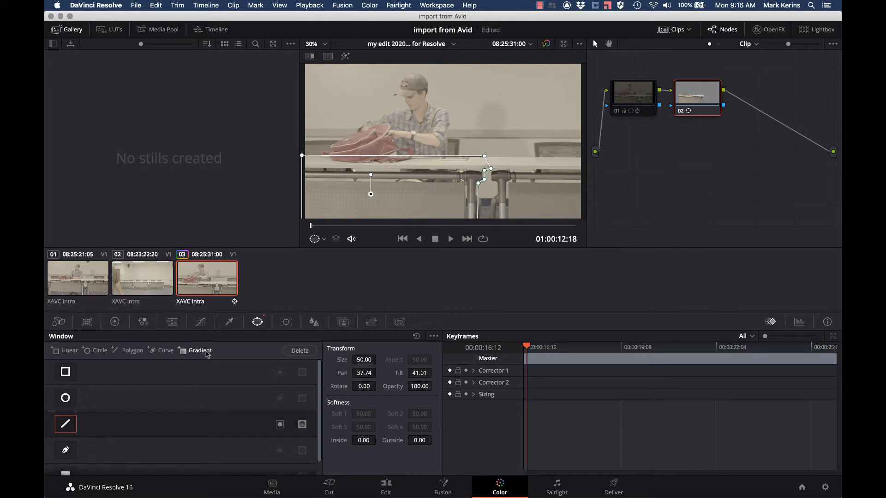
Track the desk window forward through the whole clip with 3D included, and play and scrub back to the start to check it
click(286, 322)
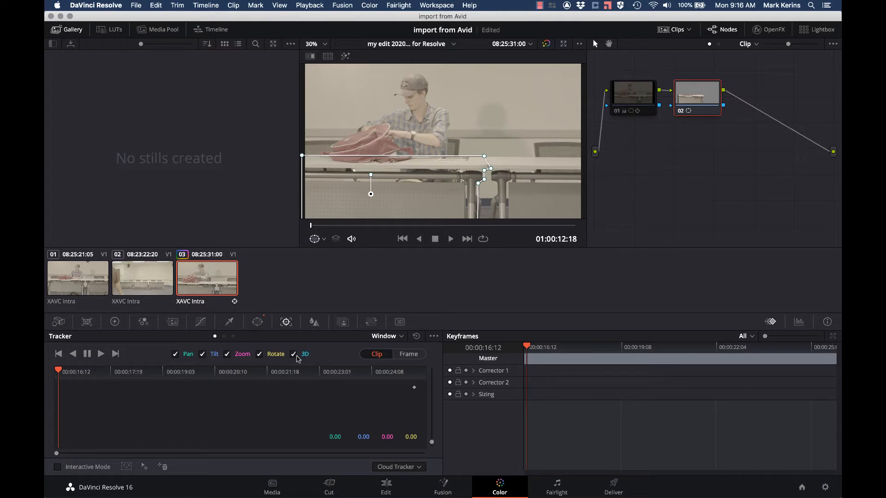
click(101, 354)
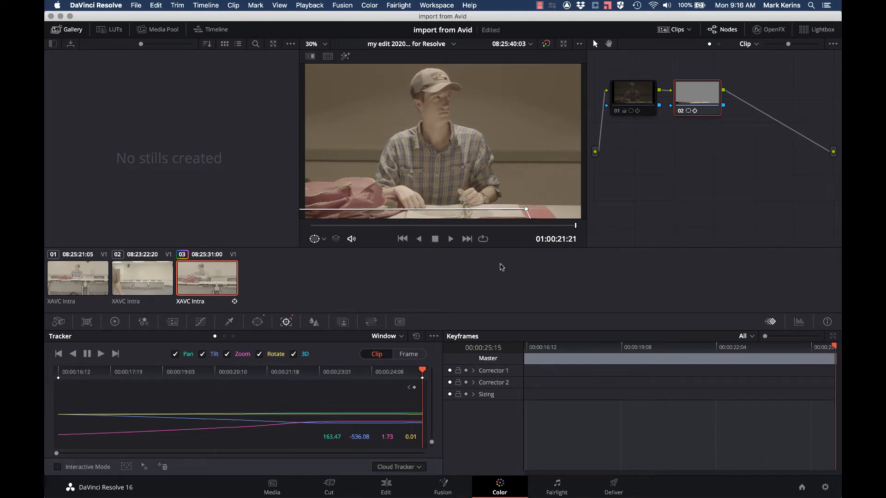
drag(574, 227, 574, 225)
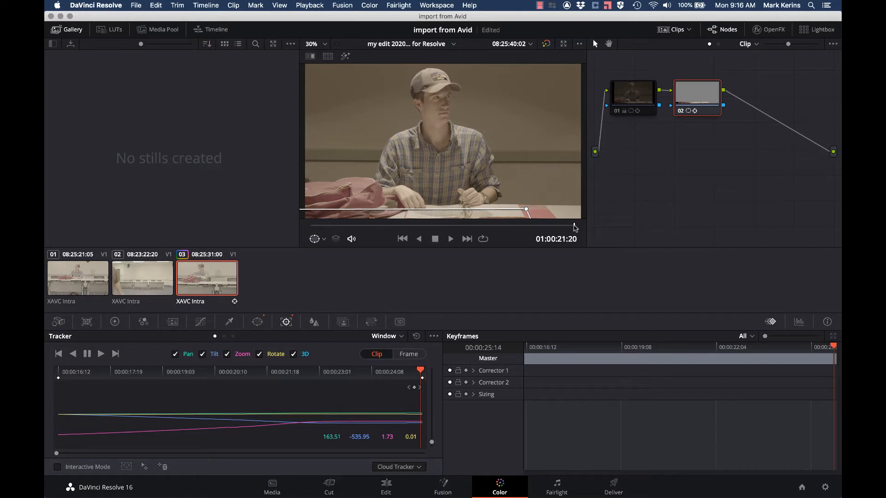
drag(485, 228, 376, 236)
click(450, 238)
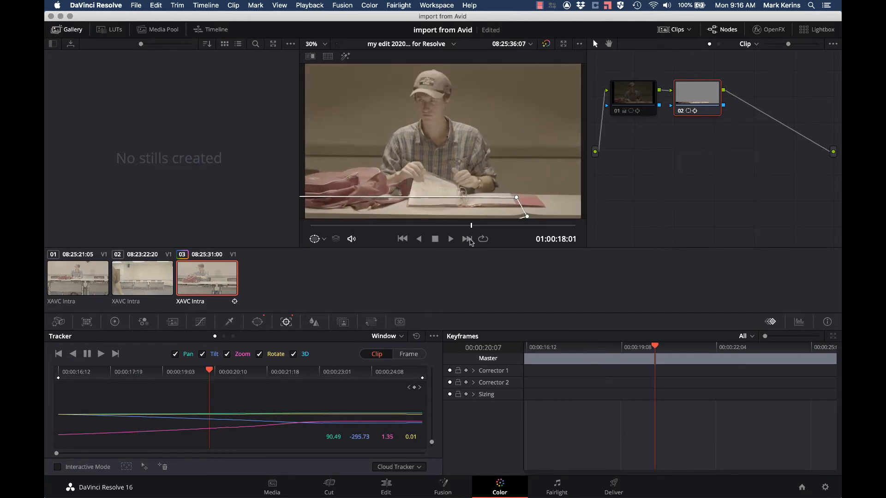
mouse_move(492, 246)
mouse_down()
mouse_move(333, 237)
mouse_move(493, 234)
mouse_up()
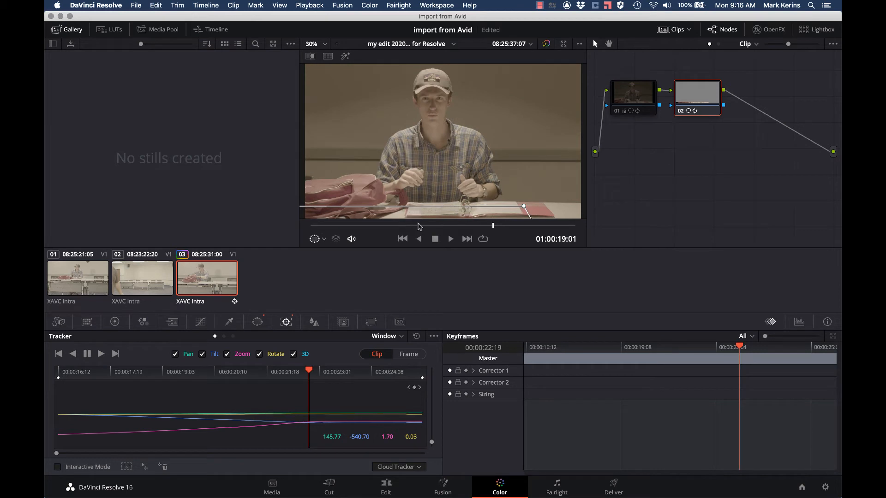
drag(408, 226, 238, 226)
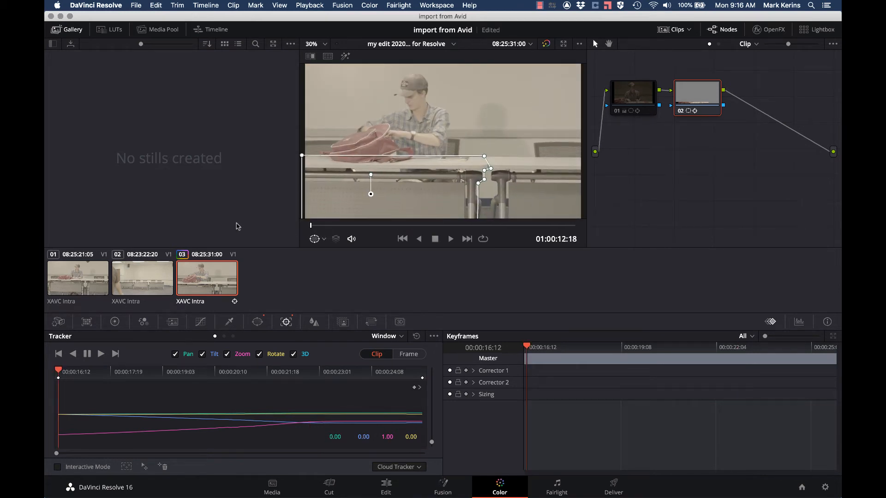
Disable the desk-window node and add a new serial node after it
right_click(706, 95)
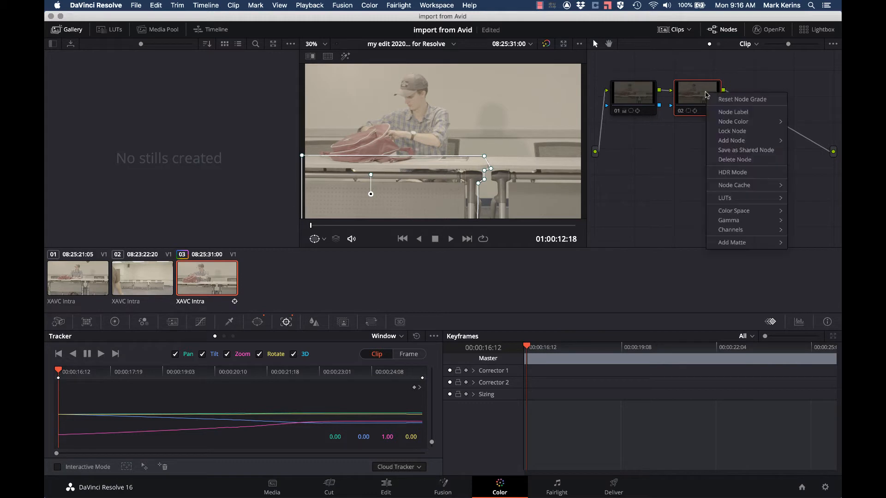
mouse_move(720, 141)
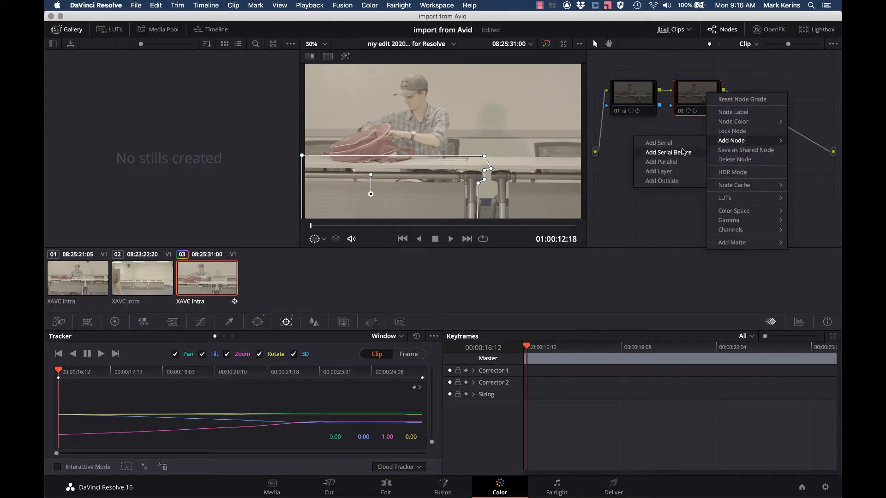
click(664, 143)
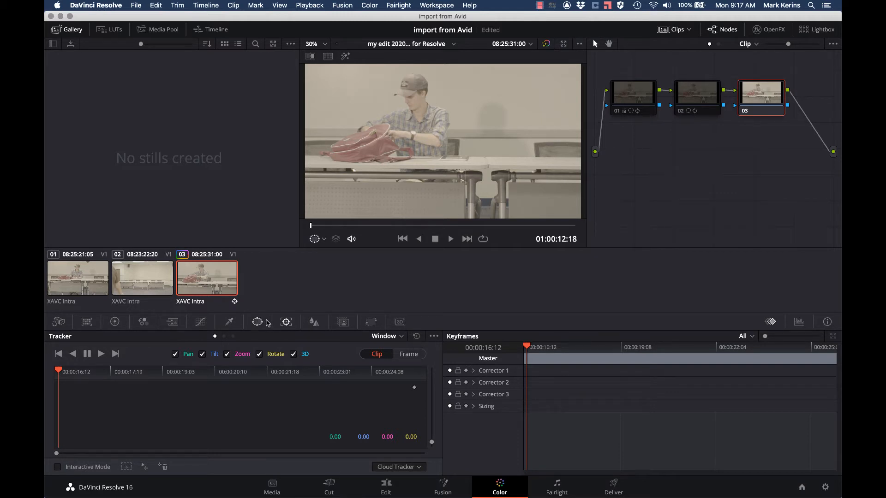
At 01:00:16:13, set the new node's contrast to 1.188, offset to 14.45, lift to -0.06 and gamma to 0.05
click(343, 322)
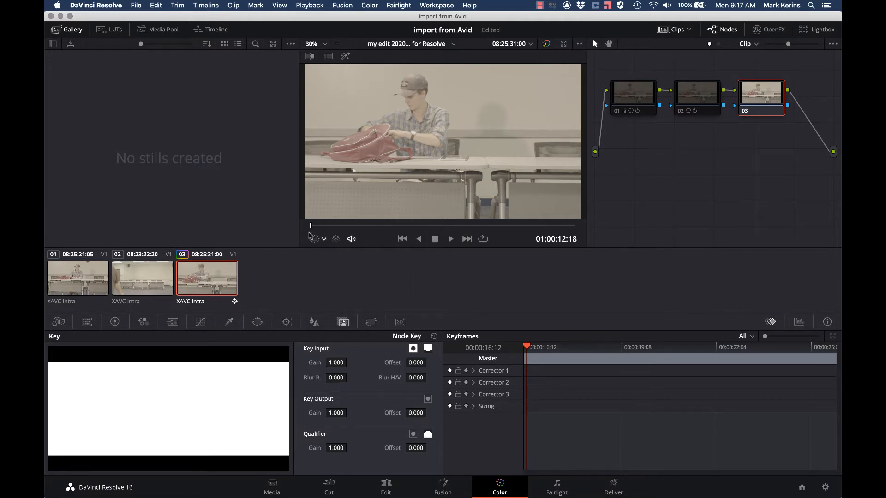
drag(336, 227, 421, 225)
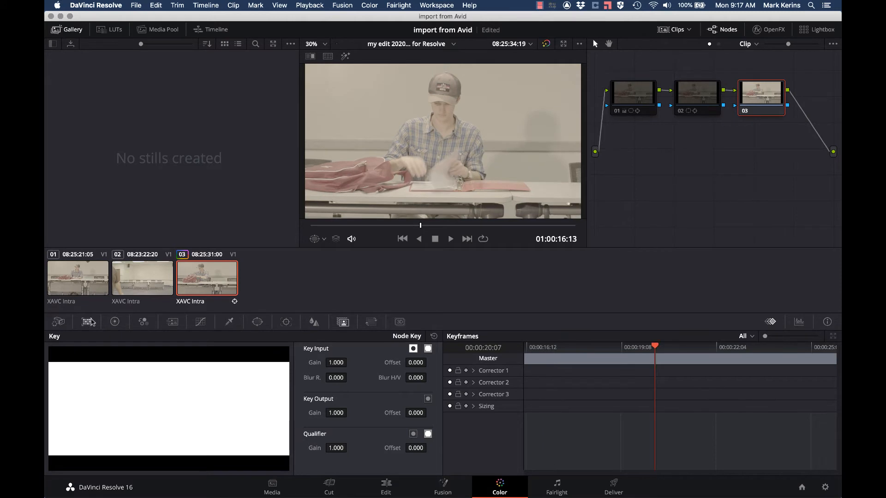
click(115, 322)
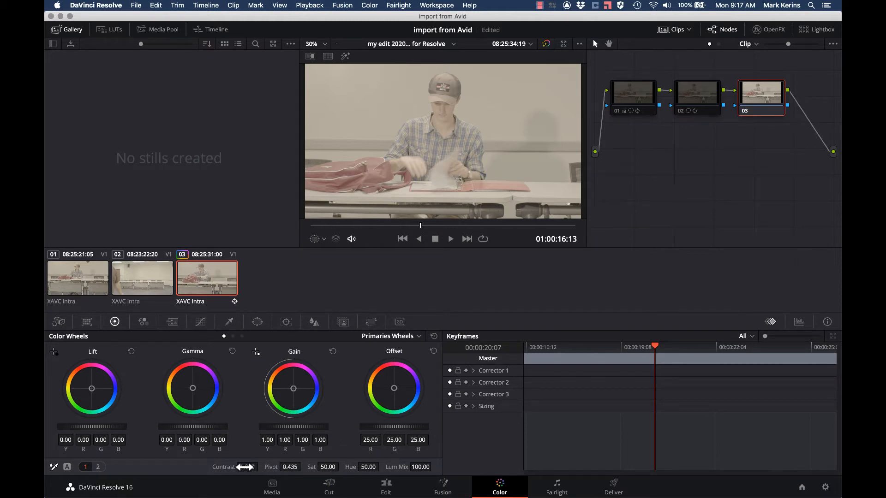
mouse_move(245, 468)
mouse_down()
mouse_move(267, 468)
mouse_move(249, 467)
mouse_up()
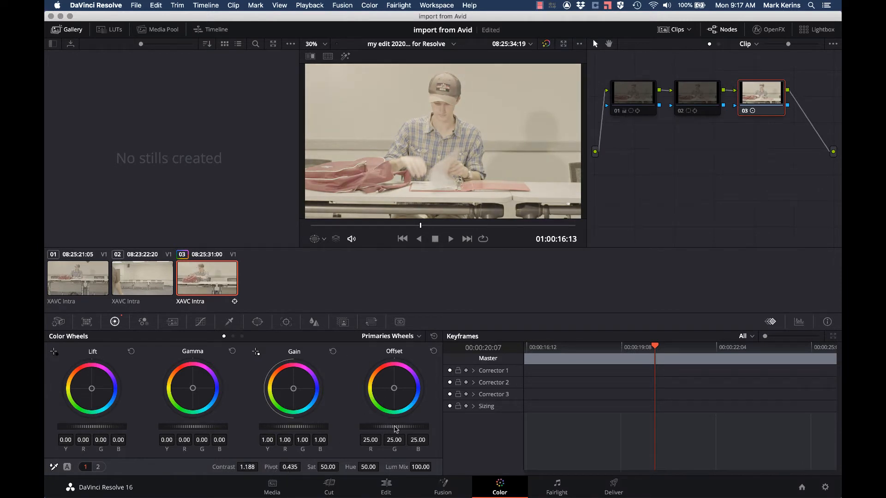
drag(395, 427, 380, 427)
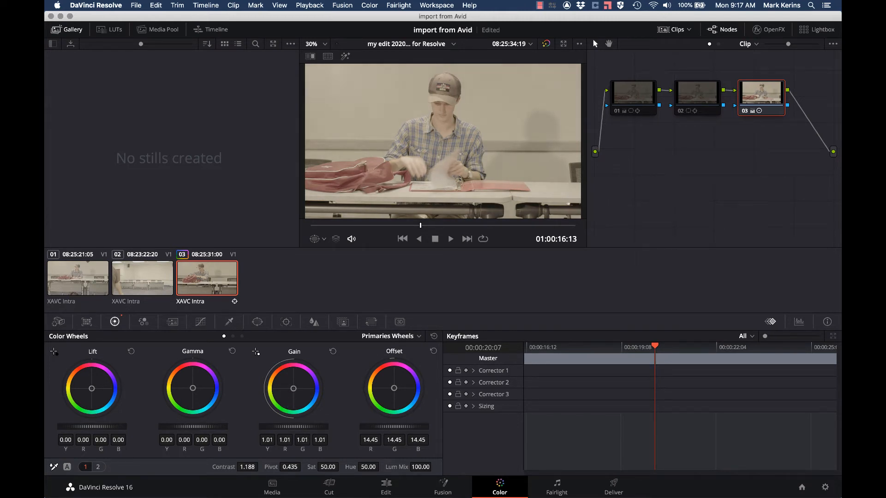
drag(108, 427, 95, 427)
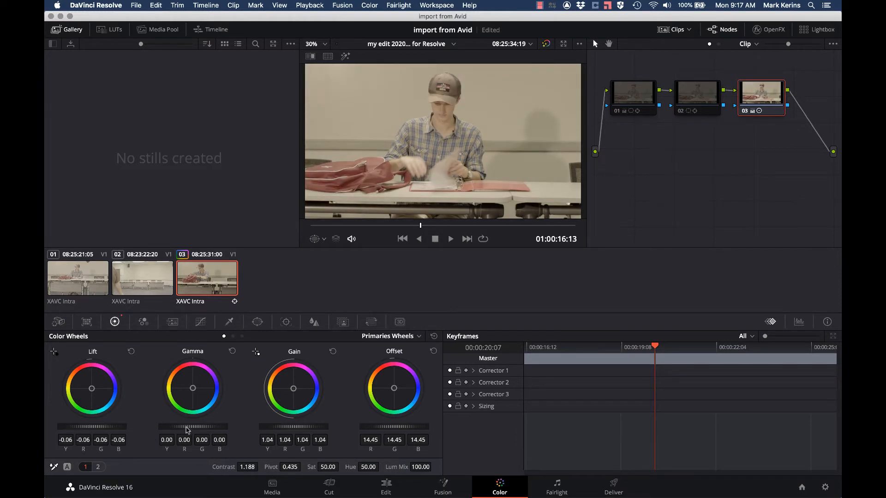
drag(193, 427, 203, 426)
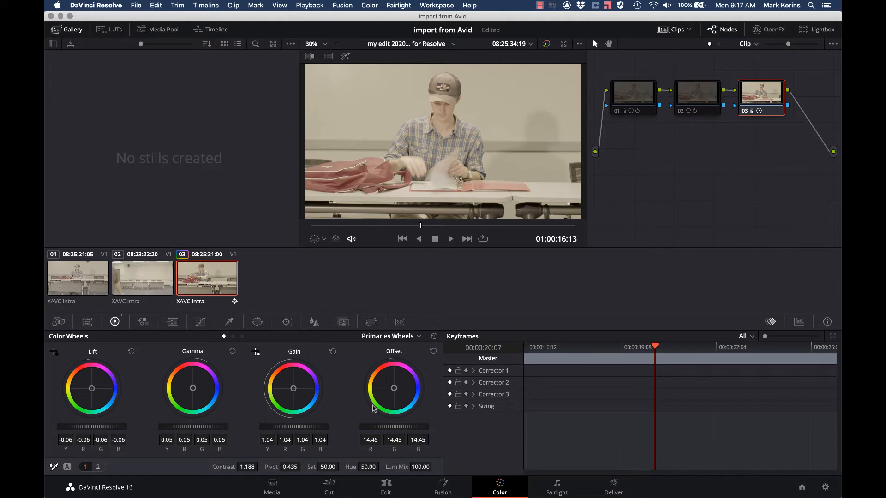
Push the offset toward yellow (12.94, 17.43, -15.08) and compare the image with the node off and on at 01:00:20:03
drag(394, 389, 383, 390)
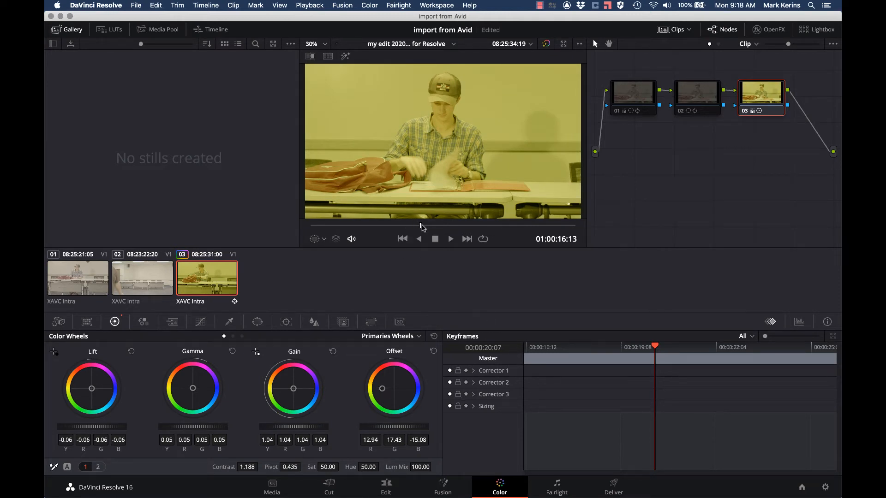
drag(422, 226, 524, 221)
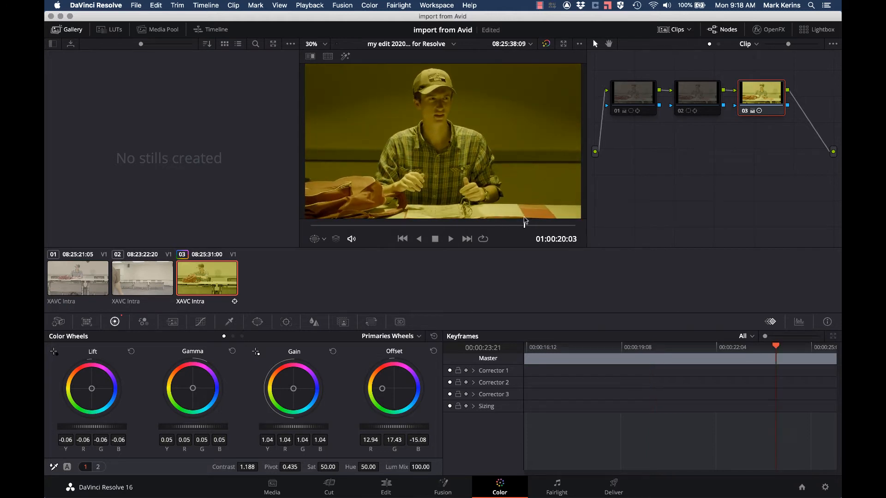
key(super+d)
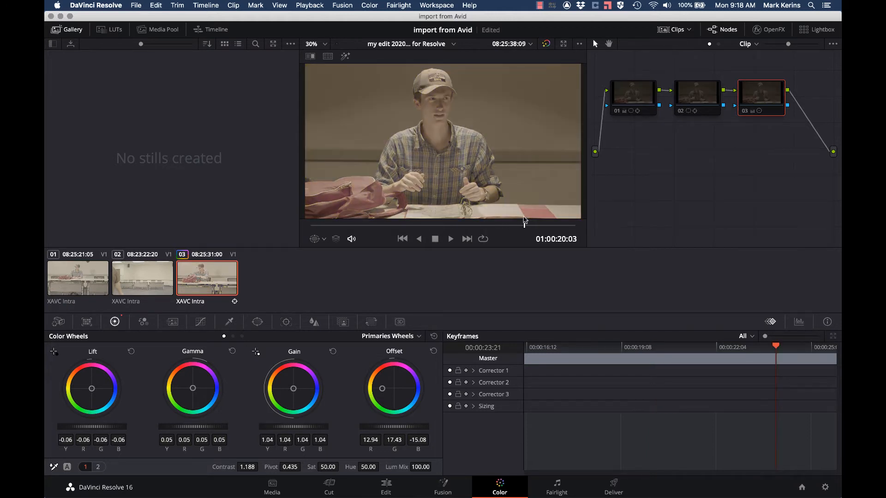
key(super+d)
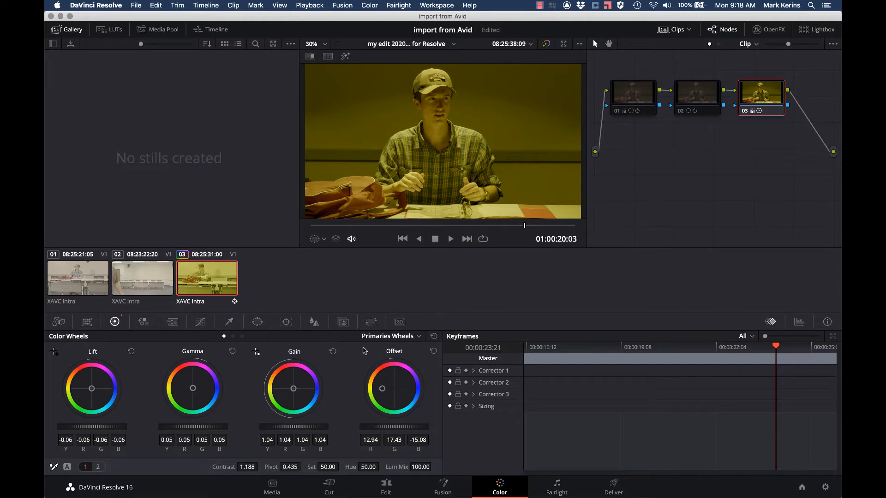
Try varying the third node's key output gain up to 1.615 and reset it to its default
click(343, 322)
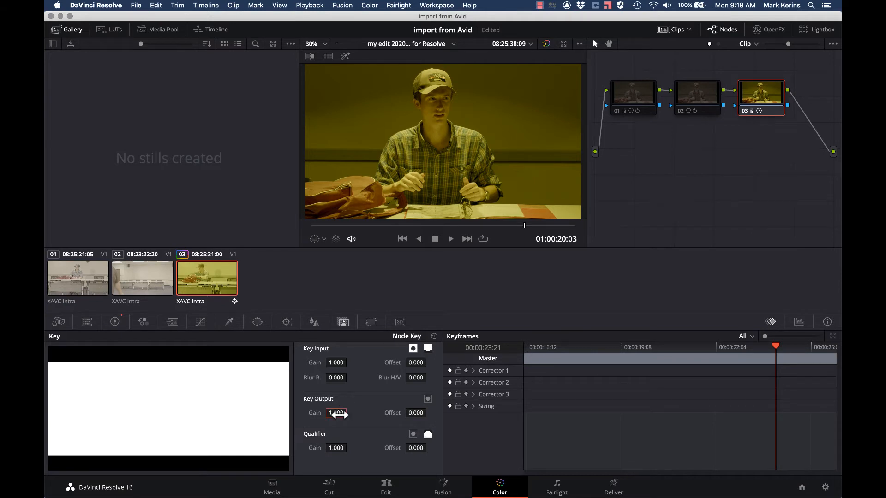
mouse_move(336, 413)
mouse_down()
mouse_move(286, 414)
mouse_move(350, 412)
mouse_up()
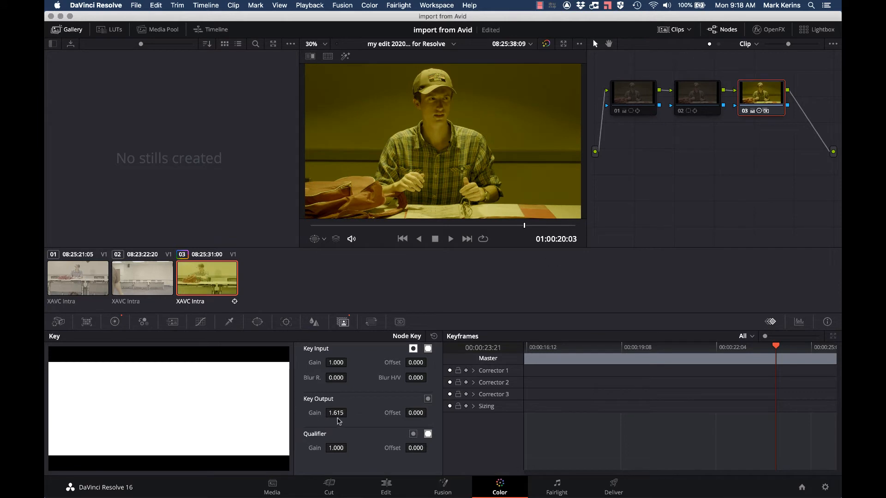
double_click(337, 413)
Exaggerate the grade with gain pushed toward cyan-blue, gamma toward yellow-orange and lift at -0.23, and compare it with the grade bypassed
click(115, 321)
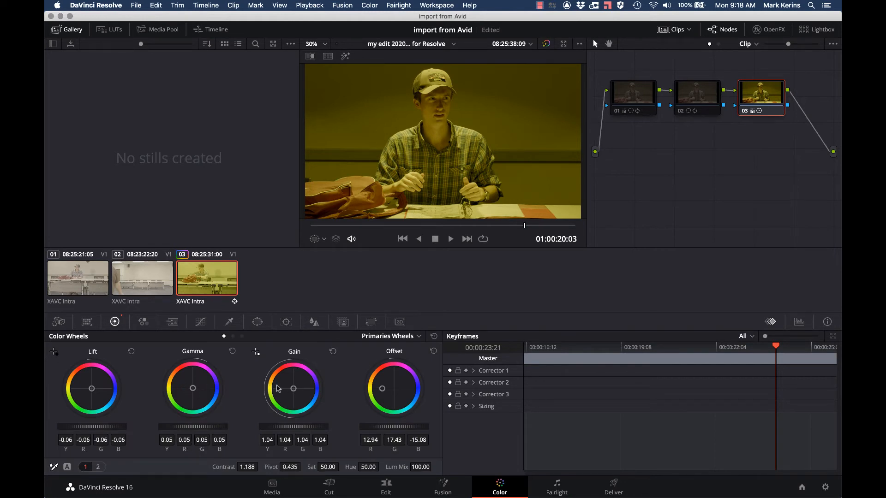
drag(296, 391, 303, 404)
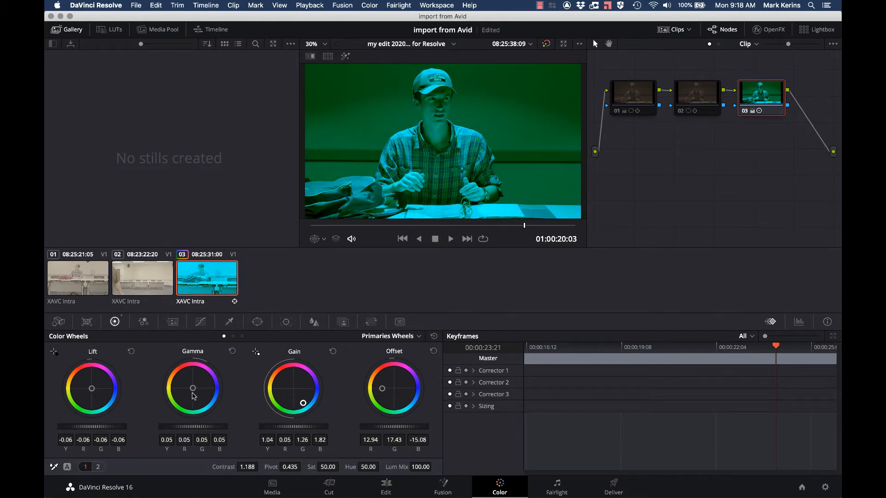
drag(193, 388, 172, 380)
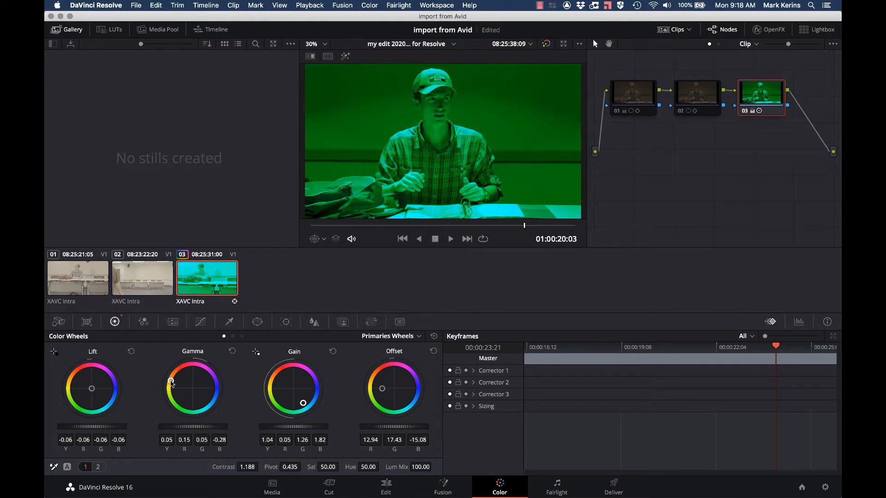
drag(92, 427, 56, 426)
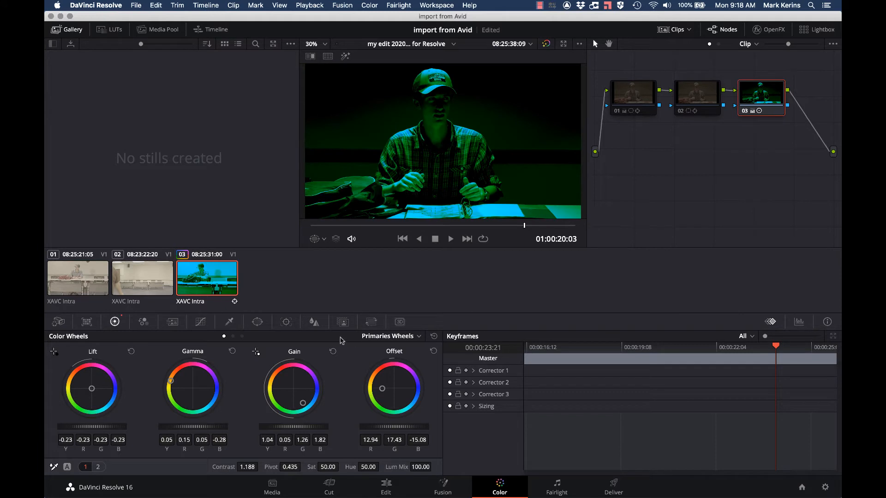
key(shift+d)
key(shift+d)
Show the node's key settings and turn on automatic keyframing for Corrector 3 at 01:00:17:04
click(342, 322)
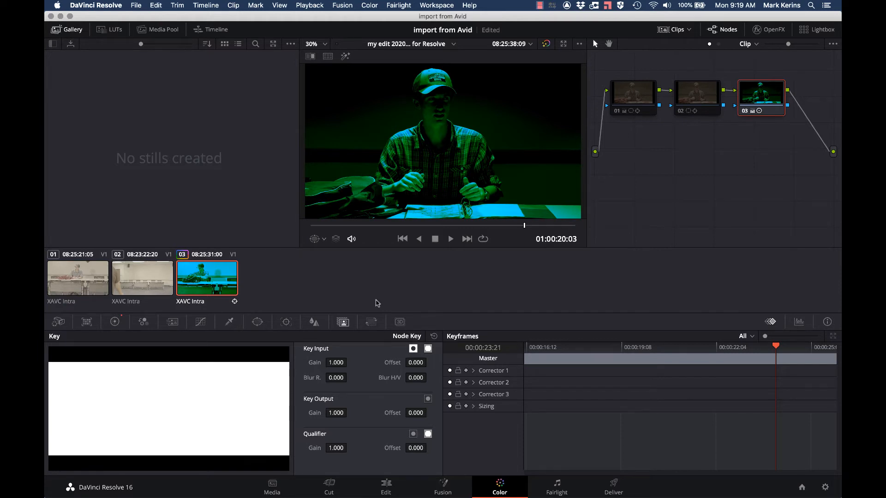
drag(525, 226, 439, 225)
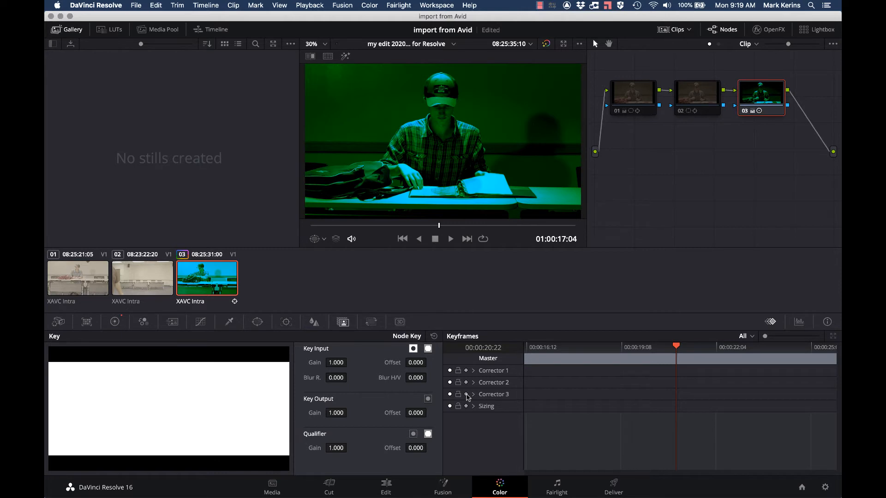
click(467, 395)
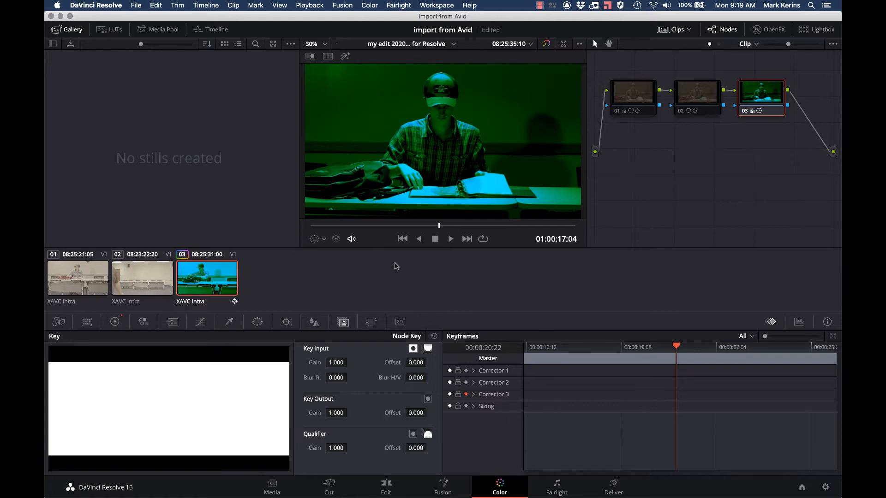
Keyframe Corrector 3's key output gain at 0.000 at 01:00:17:06 and at 1.000 at 01:00:17:00
mouse_move(440, 226)
mouse_down()
mouse_move(428, 226)
mouse_move(442, 226)
mouse_up()
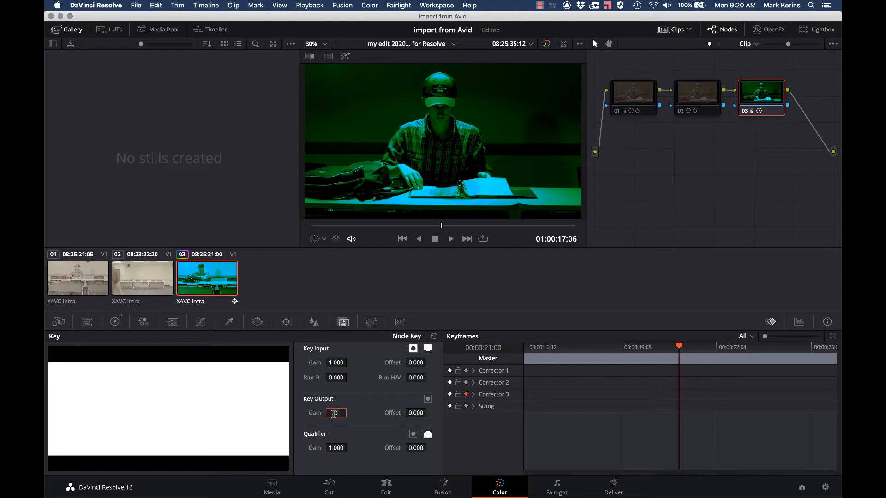
drag(335, 416, 334, 414)
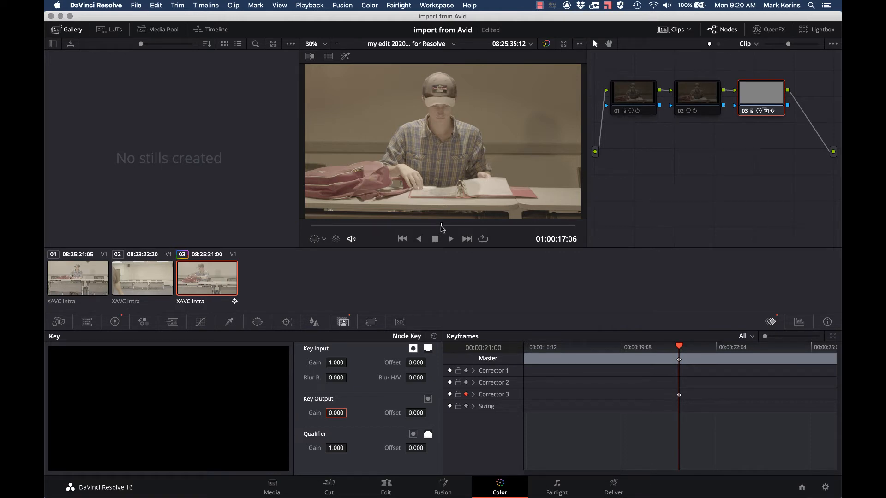
drag(441, 227, 433, 227)
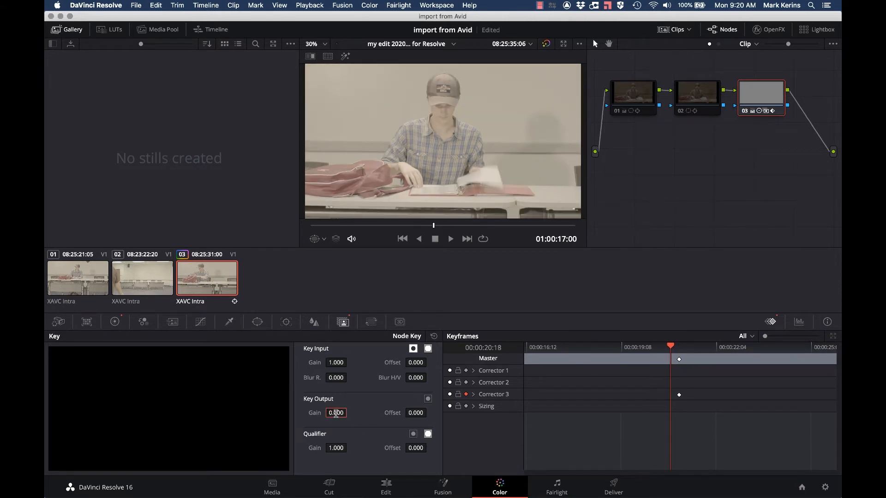
drag(335, 413, 337, 413)
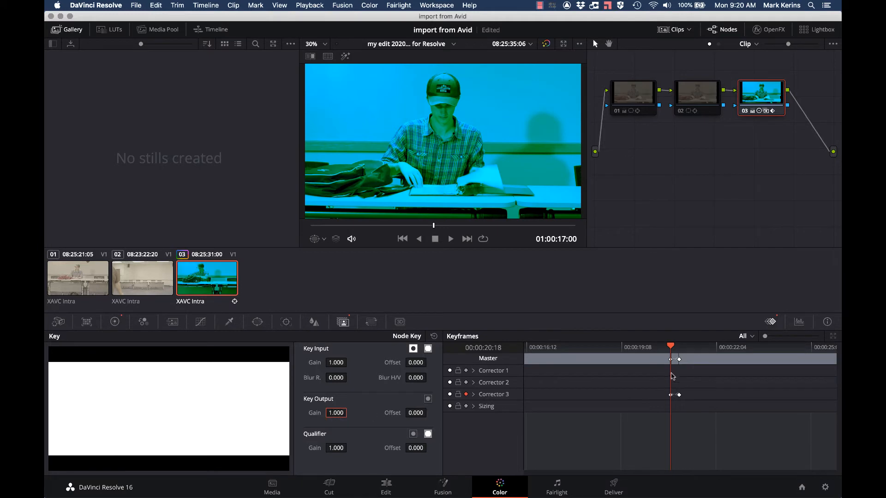
Move Corrector 3's two key gain keyframes closer together around 01:00:17:02 to shorten the transition
drag(654, 348, 674, 352)
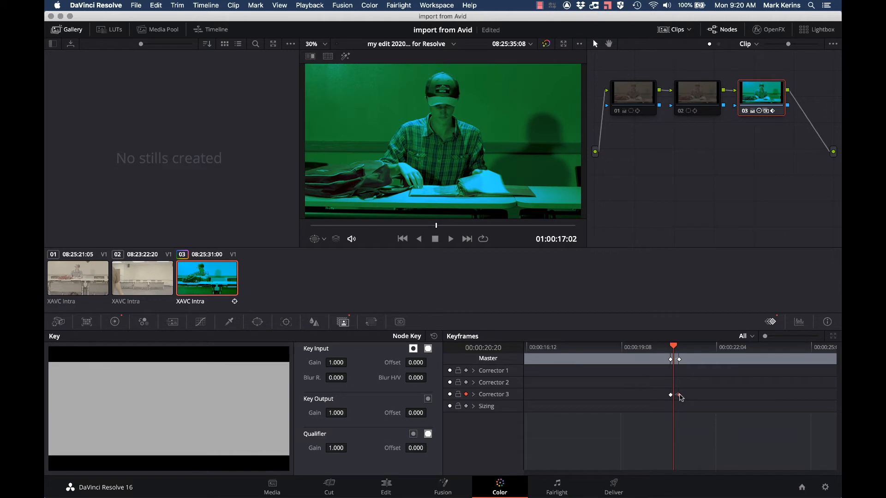
drag(679, 395, 677, 396)
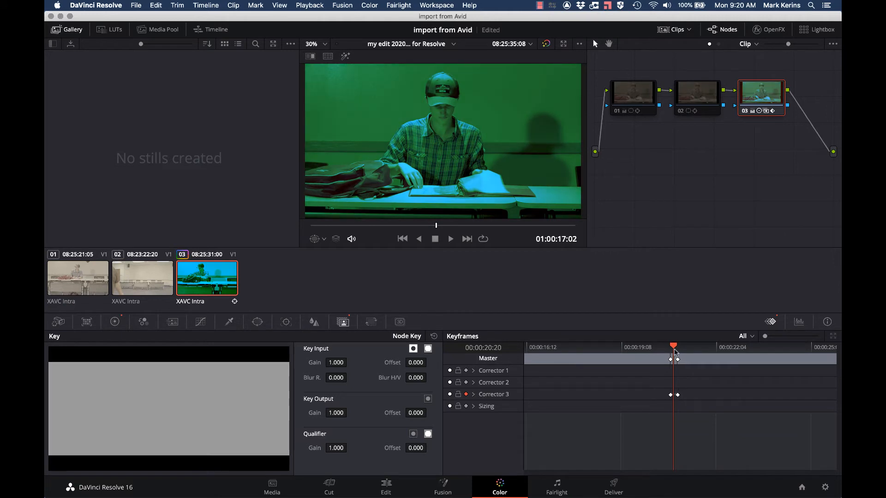
drag(675, 350, 666, 351)
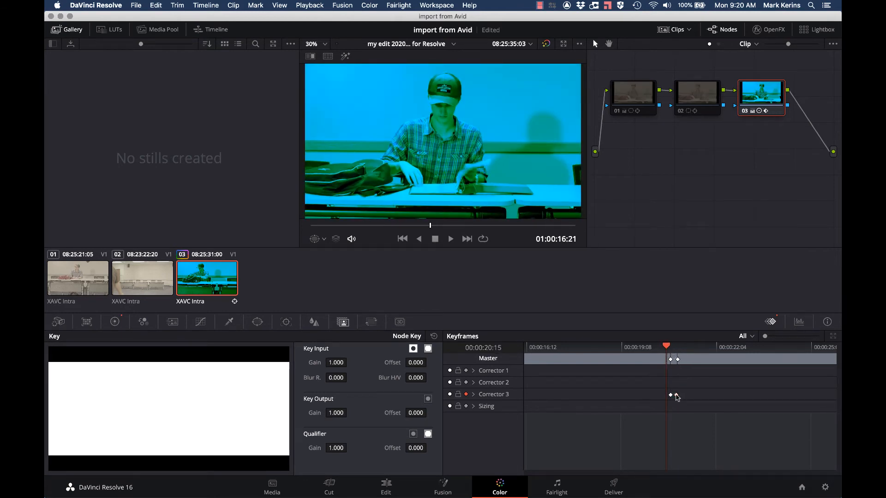
mouse_move(667, 347)
mouse_down()
mouse_move(683, 347)
mouse_move(657, 351)
mouse_up()
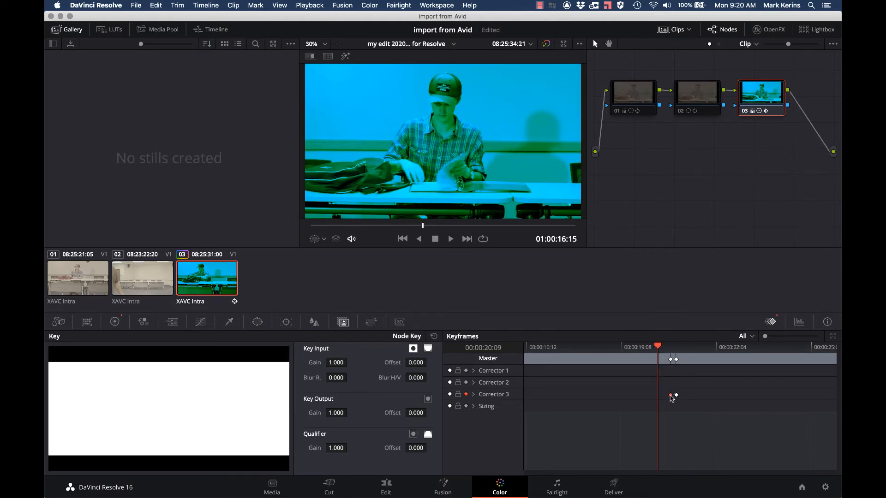
drag(671, 396, 673, 396)
Scrub back and forth across the shortened transition to check the grade change, ending at 01:00:13:11
drag(659, 349, 700, 347)
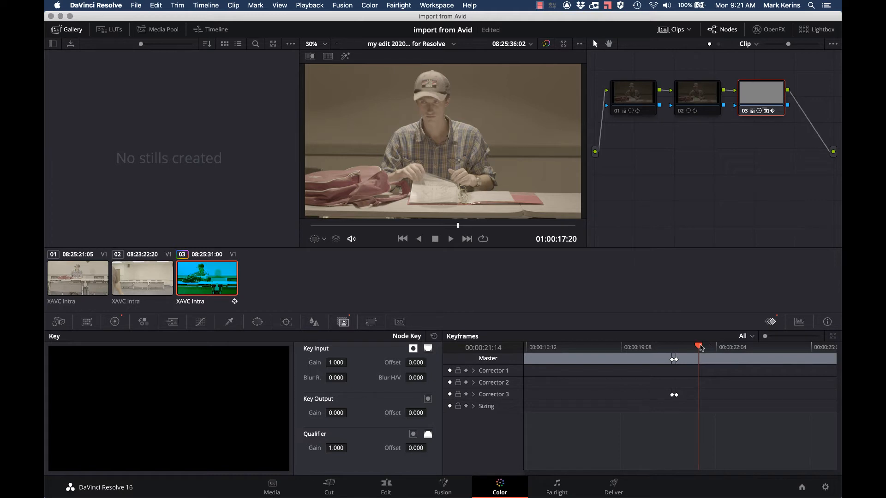
drag(699, 346, 680, 349)
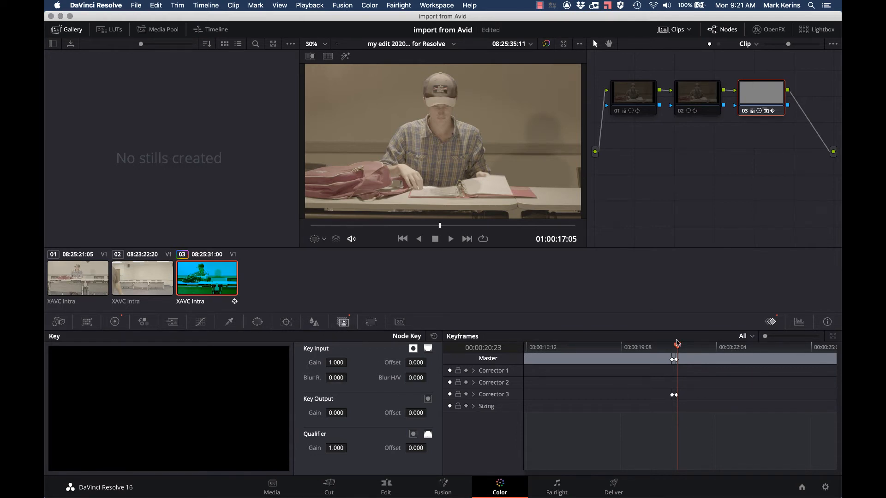
drag(677, 350, 551, 339)
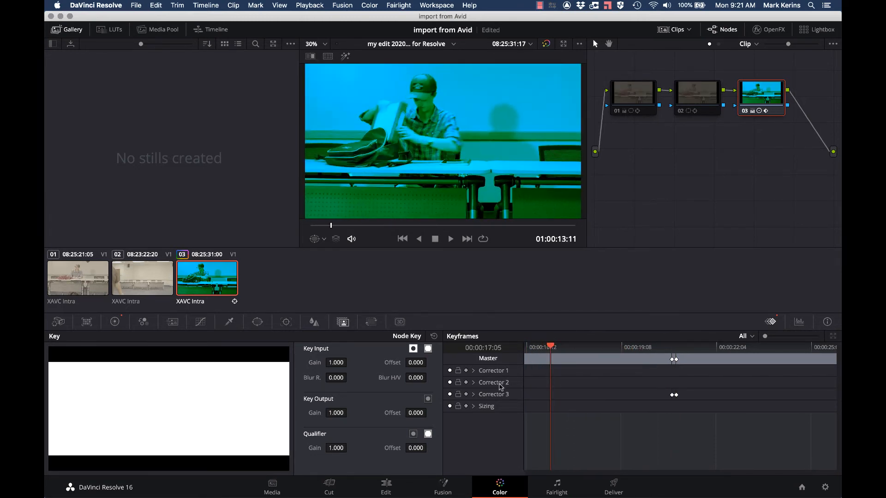
click(467, 395)
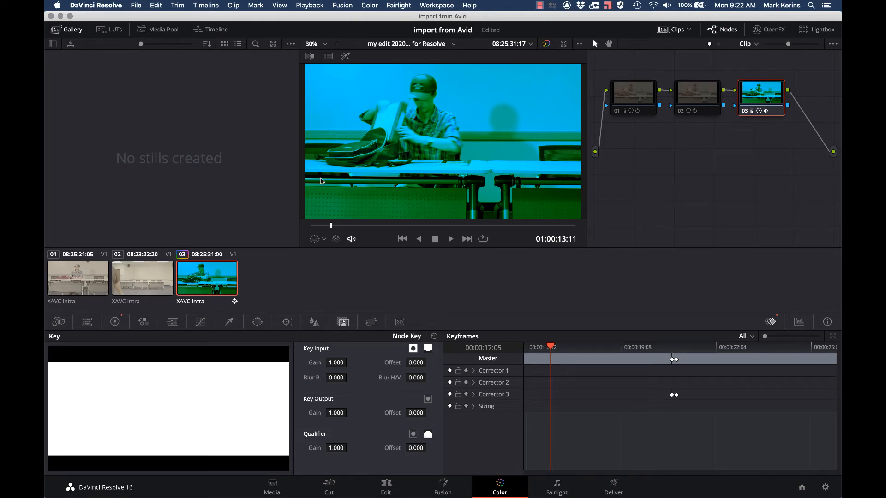
Add a circle window over the backpack at pan 35.49, tilt 51.57 and keyframe it with Corrector 3's automatic keyframing at 01:00:13:11
click(258, 321)
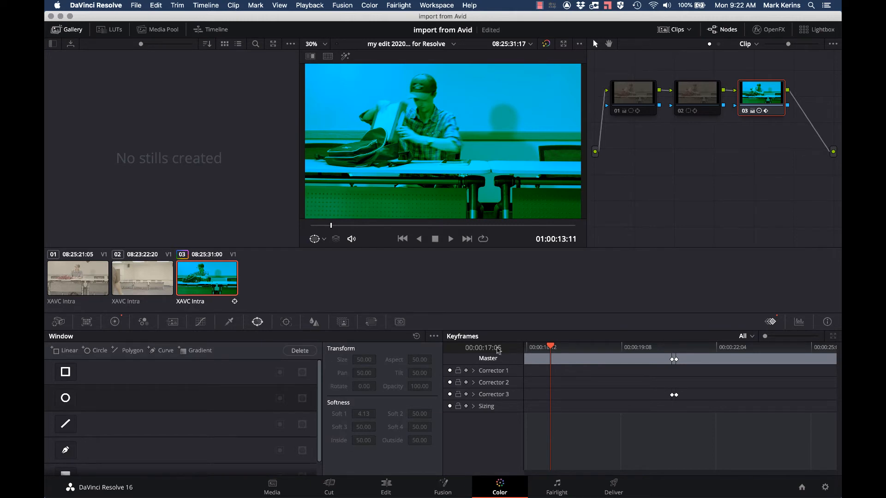
click(65, 398)
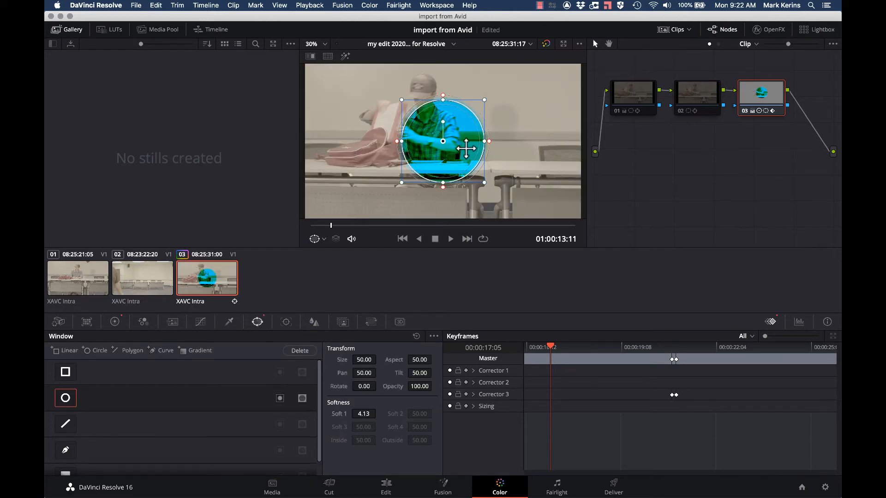
drag(446, 141, 369, 132)
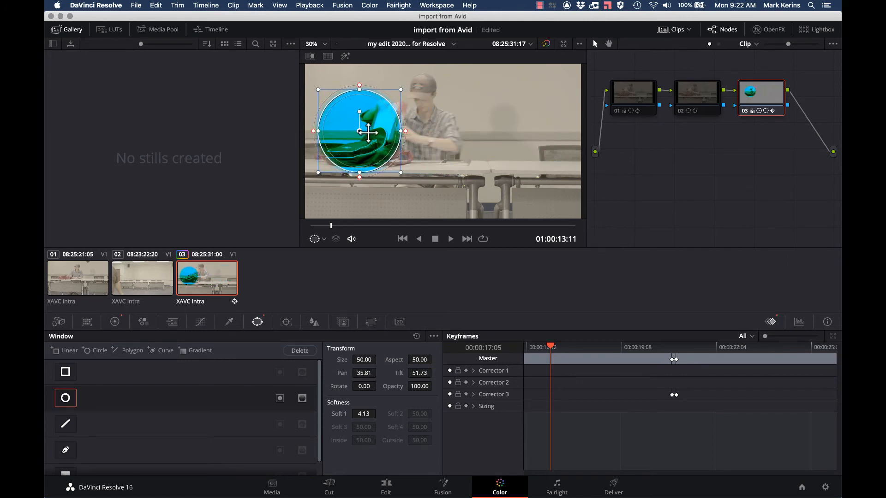
click(466, 395)
drag(360, 132, 358, 133)
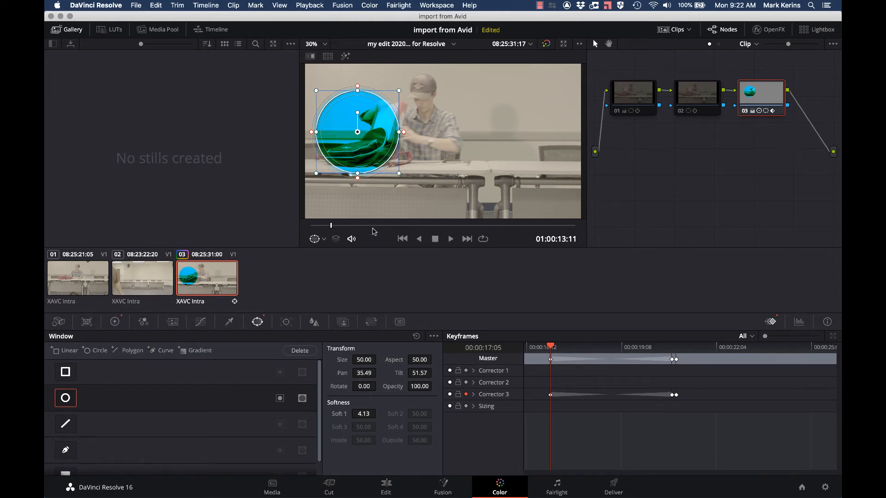
At 01:00:16:19, keyframe the circle window at pan 66.93, tilt 50.85 over the man's shadow on the wall, and scrub back to check its movement
click(414, 225)
drag(415, 225, 427, 225)
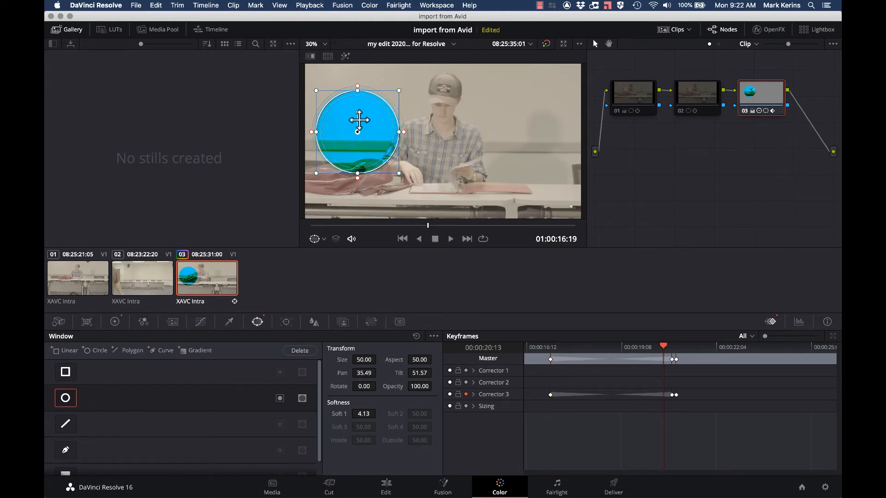
drag(358, 131, 570, 131)
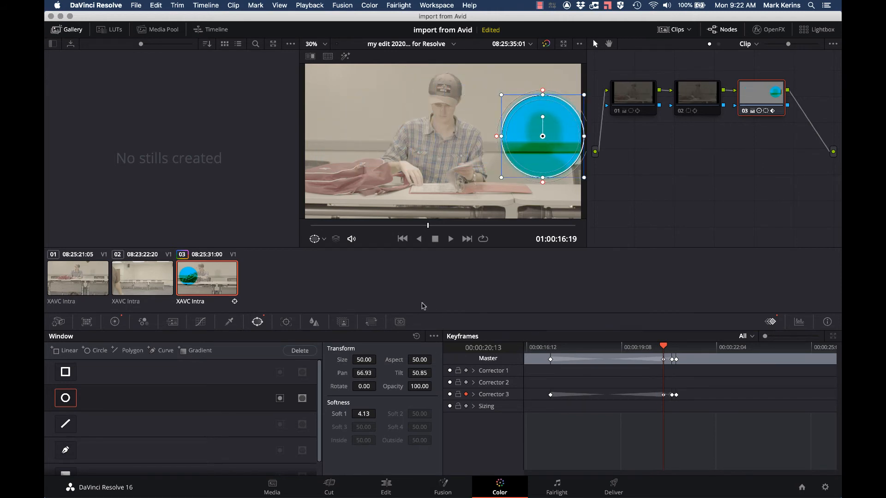
drag(426, 226, 345, 227)
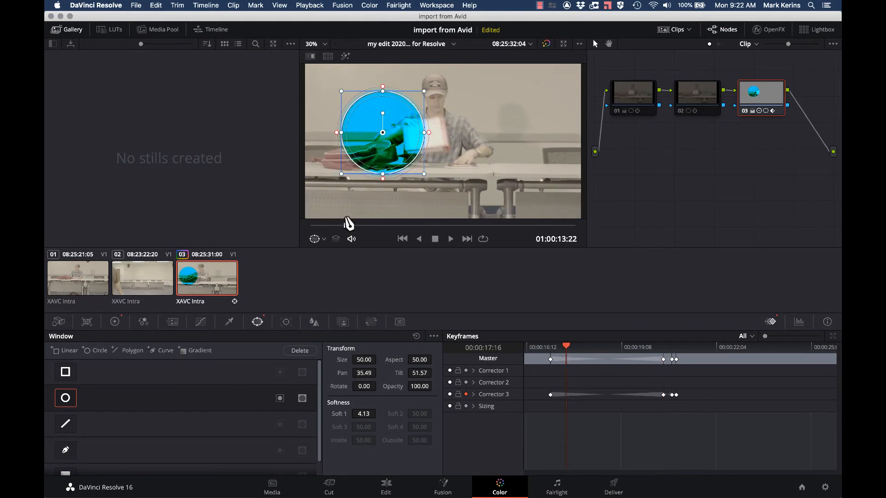
At 01:00:13:22, push the lift toward blue (-0.18, -0.26, -0.11) and set the offset to 11.65, 15.40, 5.60
click(115, 323)
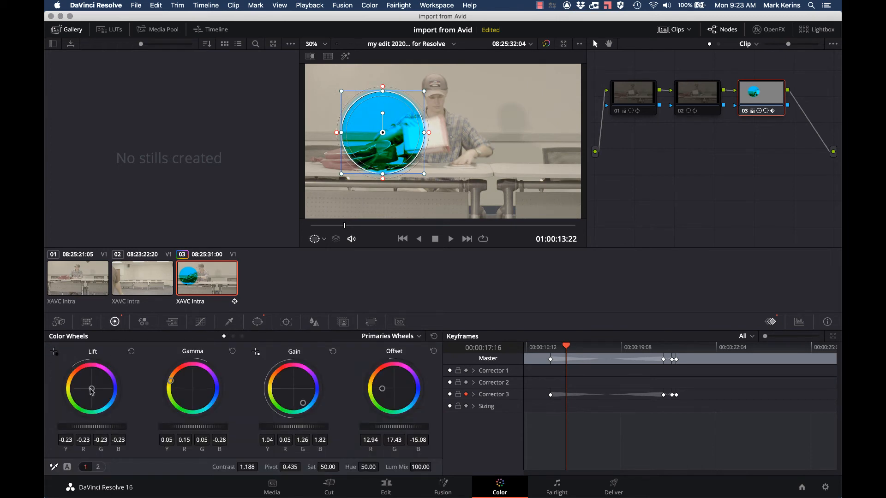
drag(91, 392, 97, 386)
drag(386, 391, 390, 389)
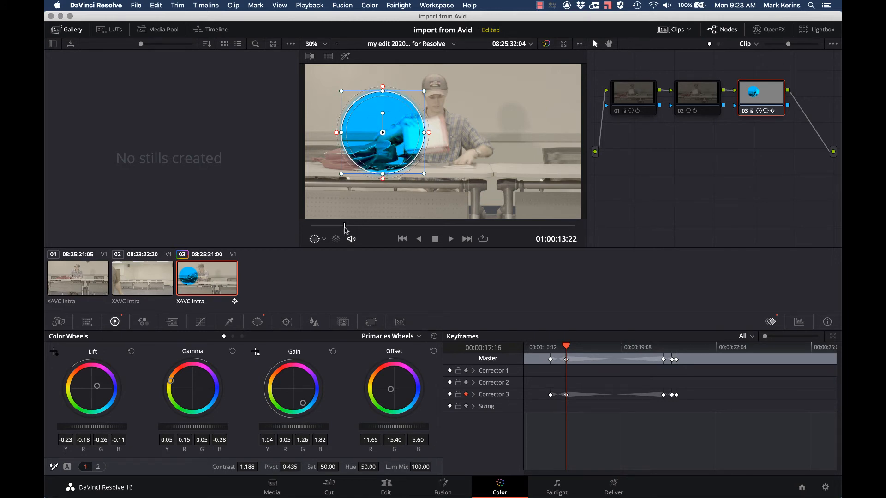
Try an orange grade at 01:00:16:21 with offset 40.80, 7.97, -10.10 and gain 1.00, 1.05, 1.12, and scrub back over the change
drag(345, 227, 362, 220)
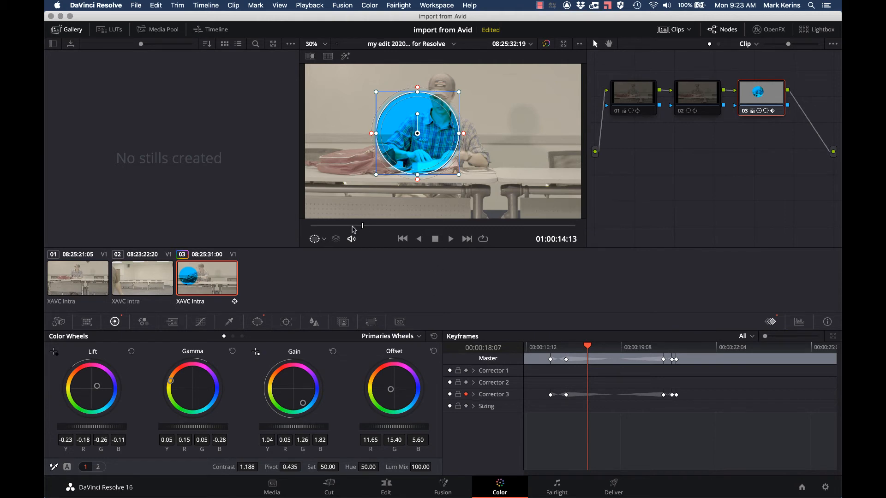
drag(363, 225, 430, 225)
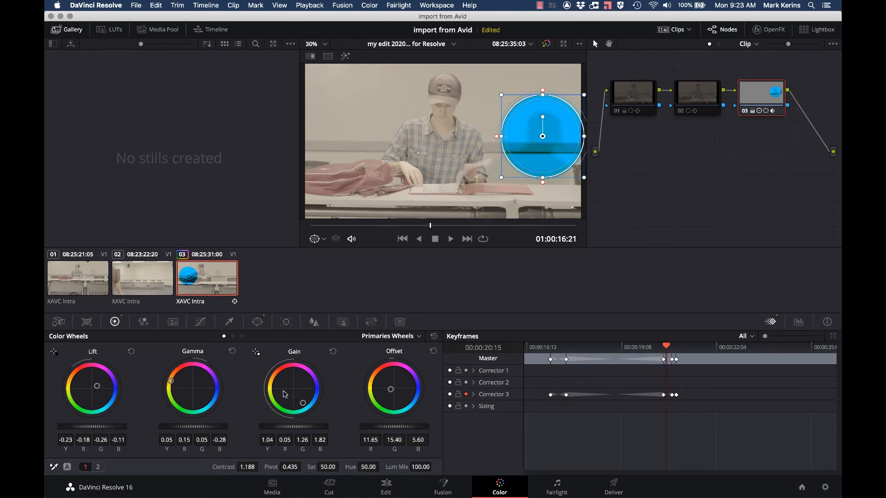
drag(391, 390, 385, 377)
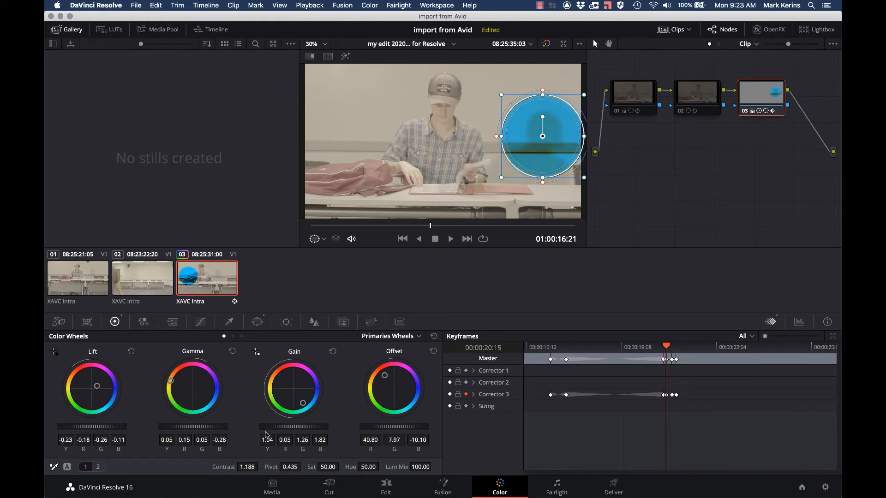
drag(297, 396, 294, 389)
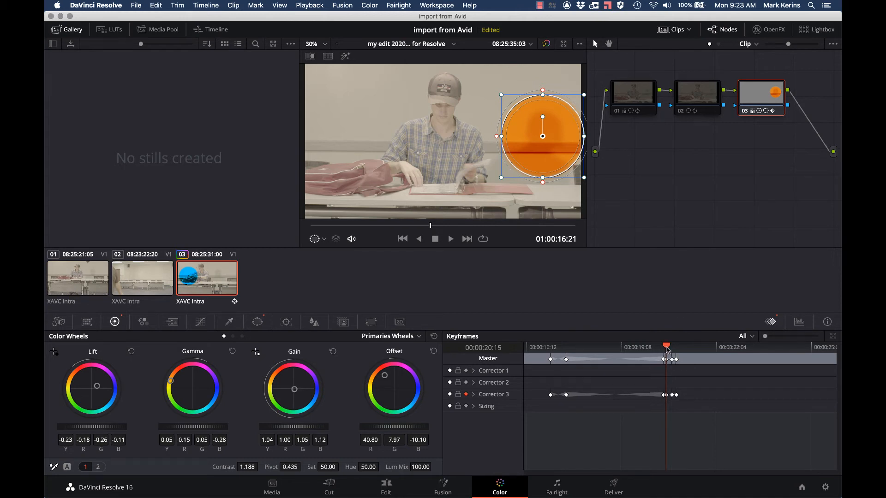
drag(667, 349, 645, 333)
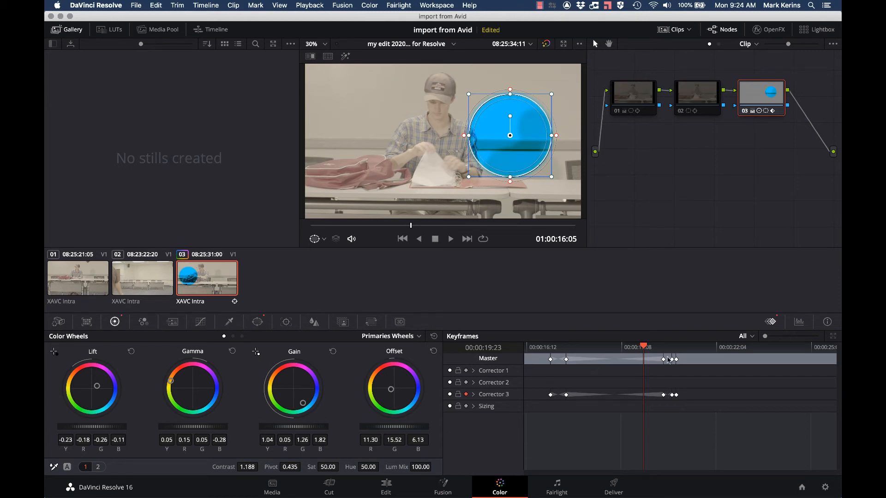
Expand Corrector 3's individual keyframe tracks and turn on automatic keyframing for the Circ Win track only
click(474, 395)
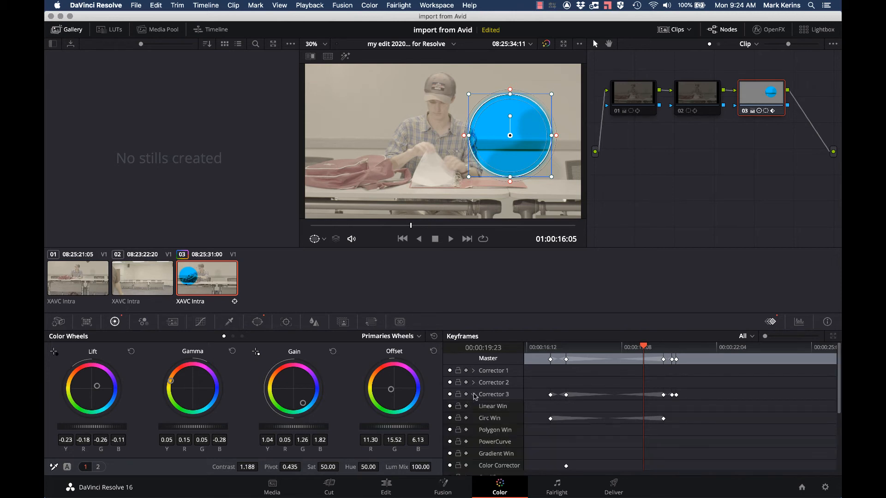
scroll(475, 395, down, 2)
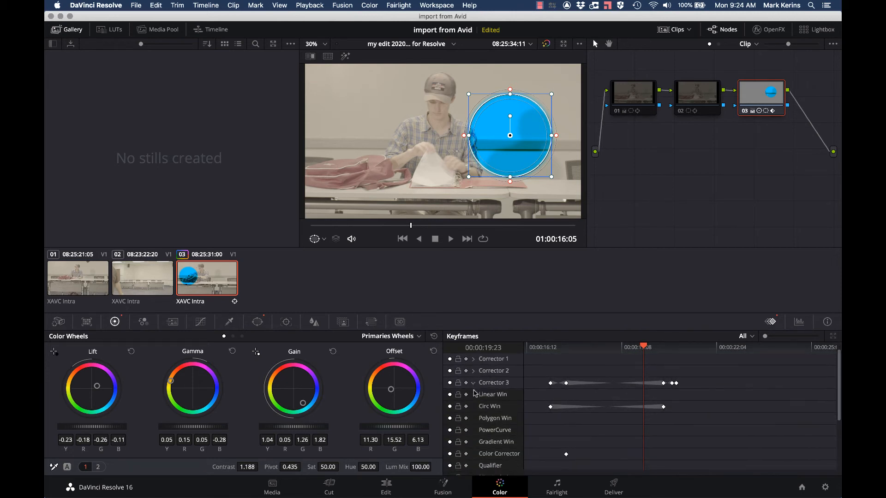
scroll(486, 432, down, 4)
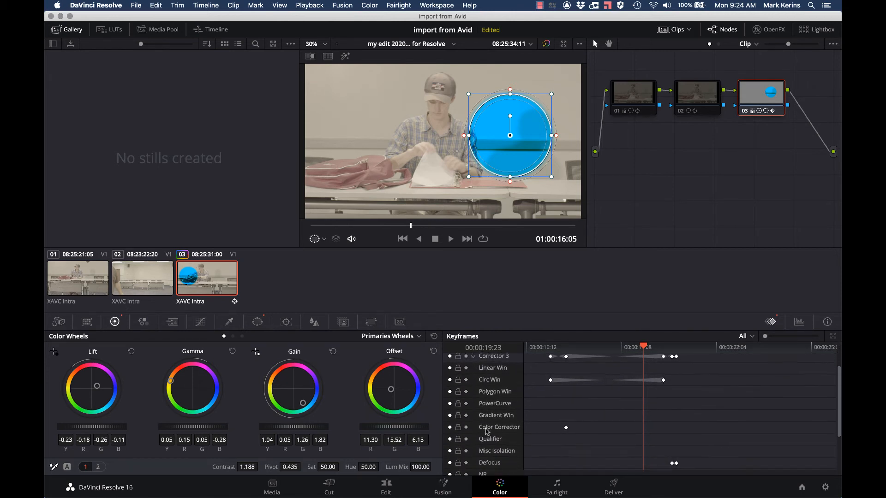
scroll(485, 432, down, 3)
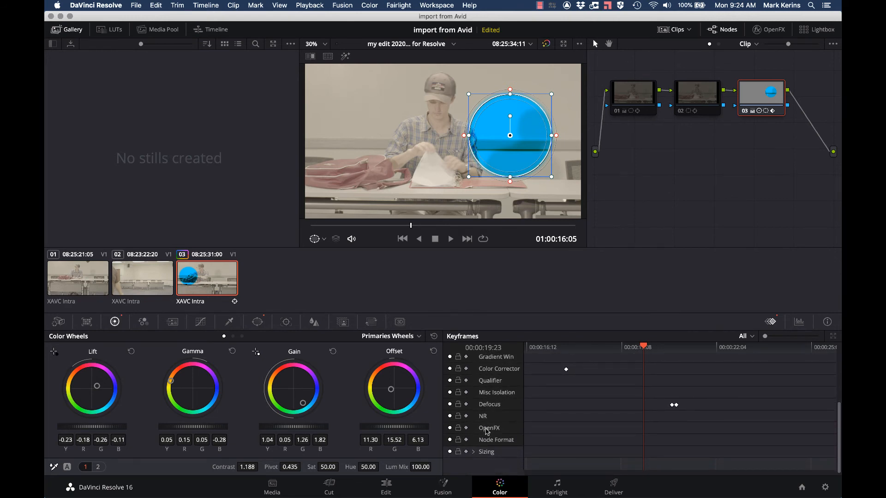
scroll(486, 432, up, 7)
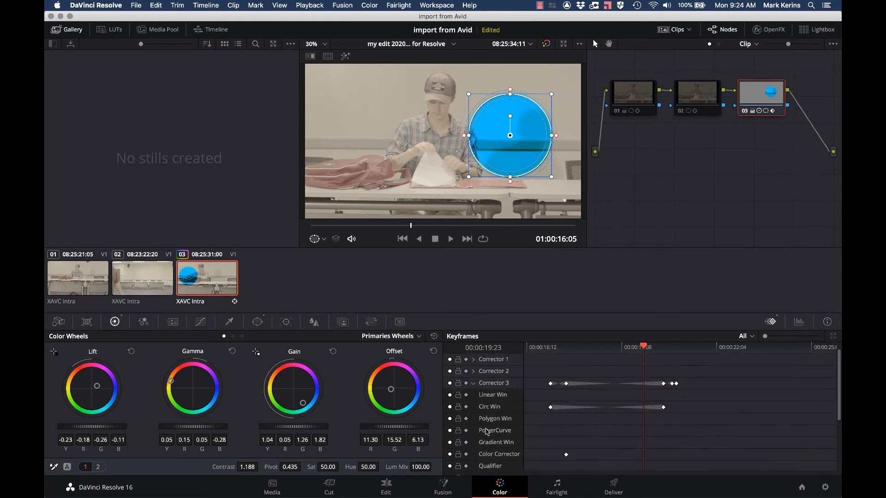
scroll(485, 432, up, 1)
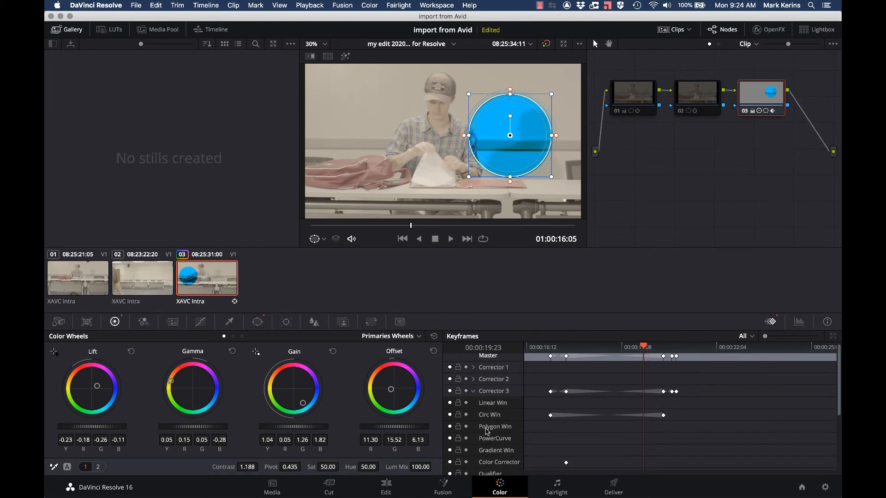
click(466, 414)
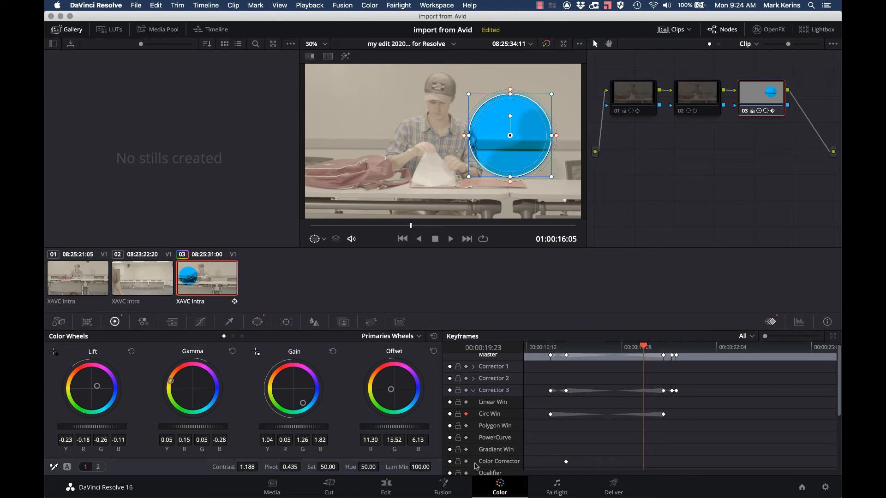
At 01:00:16:05, move the circle window down over the papers and push the gain toward orange (1.54, 0.98, 0.23)
drag(510, 136, 439, 174)
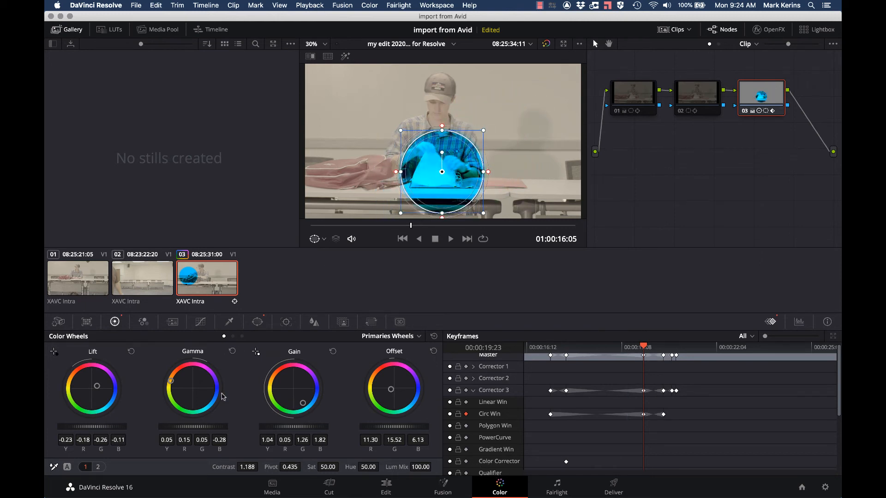
drag(303, 403, 283, 382)
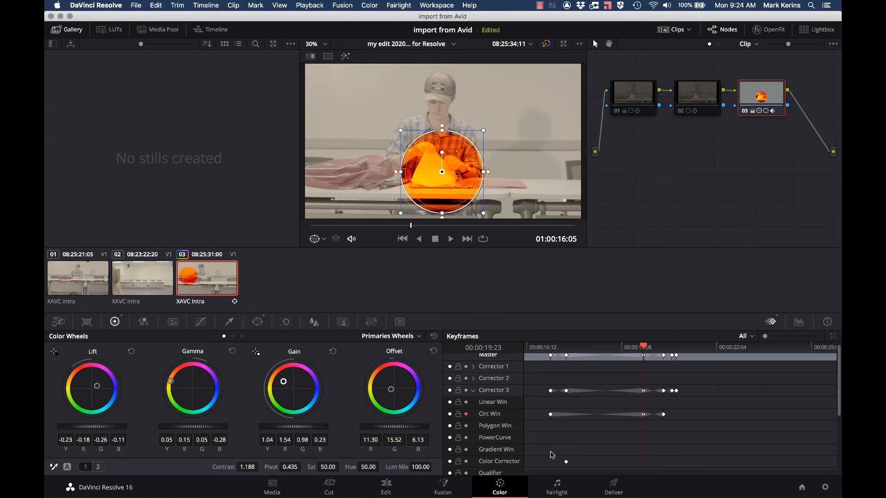
At 01:00:14:00, shift the gamma to -0.27, 0.16, 0.02, lower the saturation to 0.60, and scrub over the change
drag(621, 348, 570, 348)
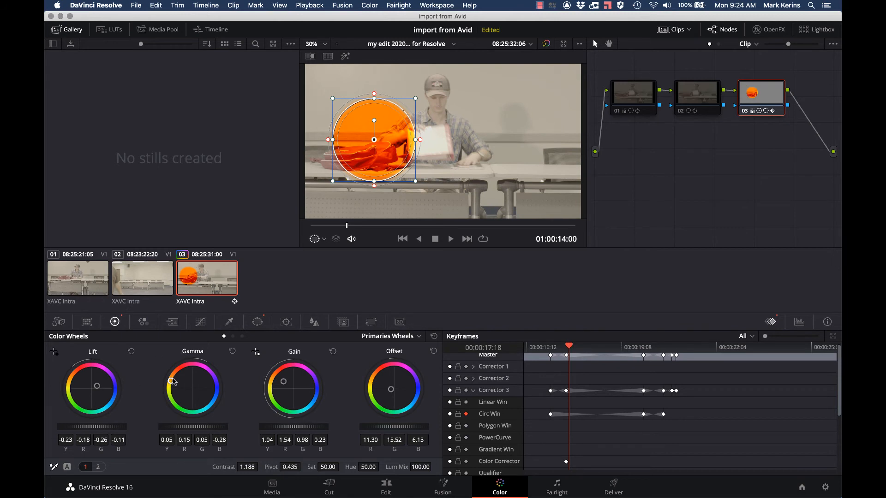
drag(173, 382, 190, 414)
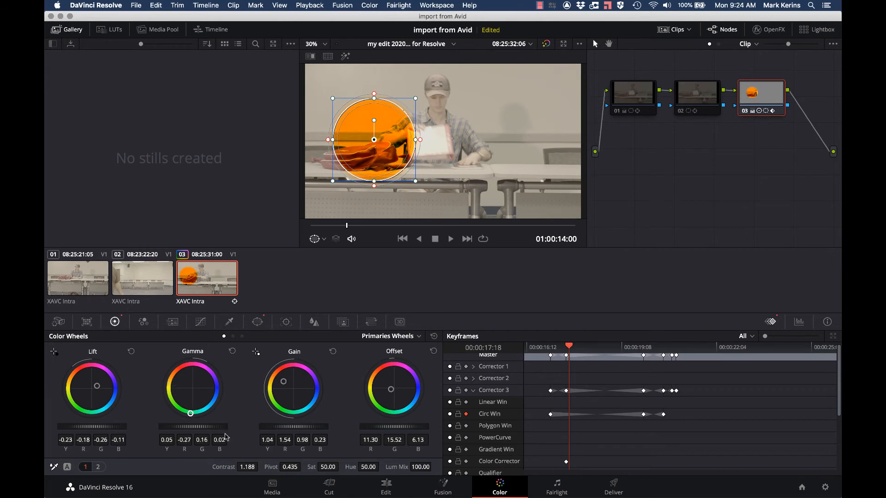
drag(331, 467, 290, 468)
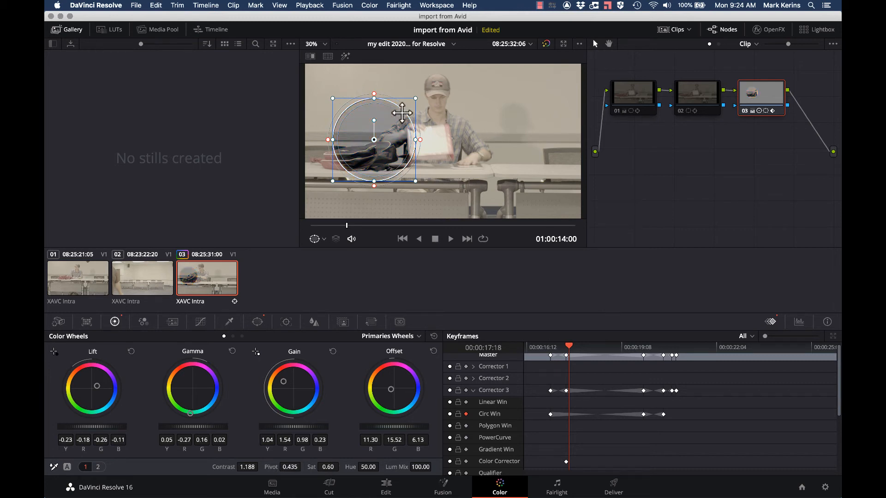
mouse_move(569, 346)
mouse_down()
mouse_move(681, 344)
mouse_move(501, 341)
mouse_move(566, 343)
mouse_up()
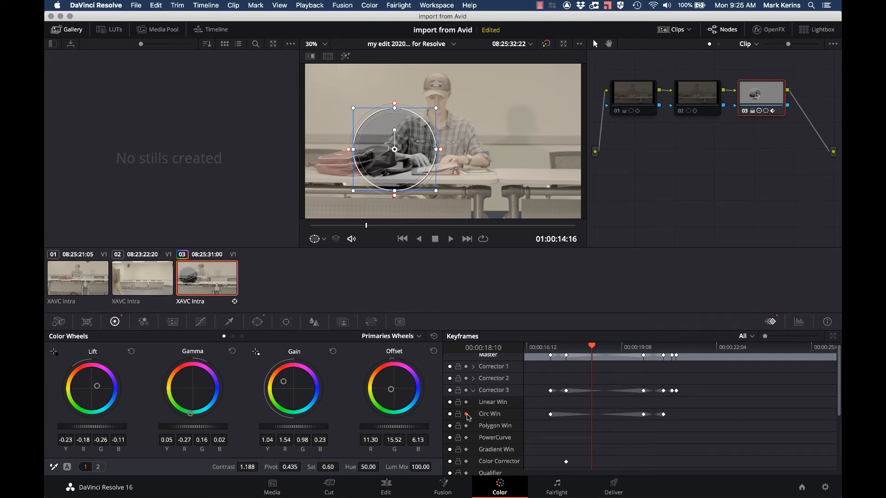
Look through Corrector 3's individual keyframe tracks, from Linear Win down to Sizing, comparing which ones hold keyframes
click(474, 391)
click(474, 391)
scroll(474, 429, down, 2)
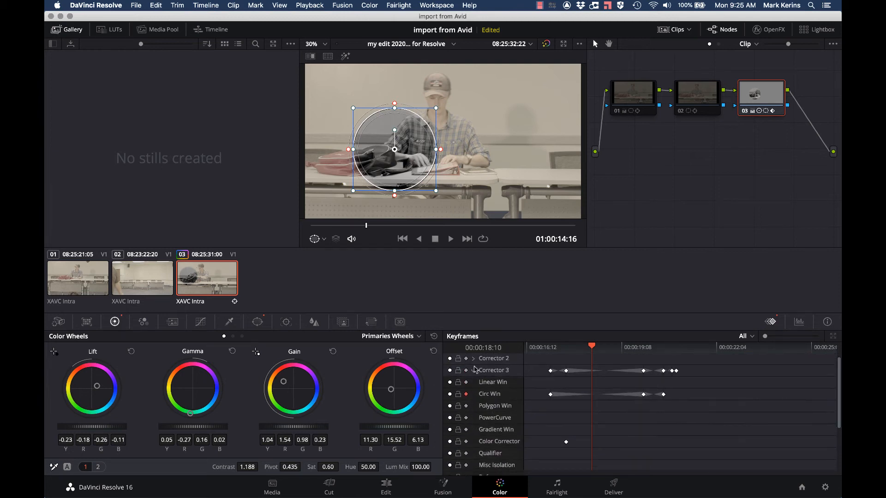
scroll(475, 369, down, 6)
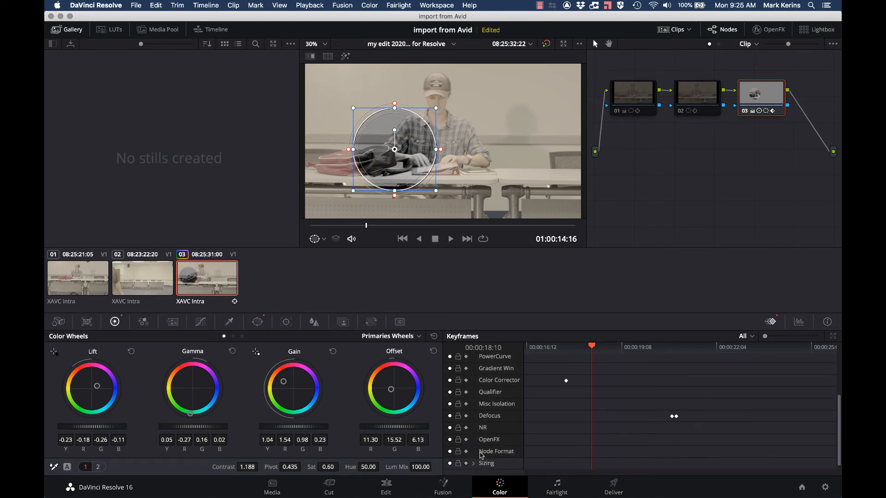
scroll(488, 457, up, 6)
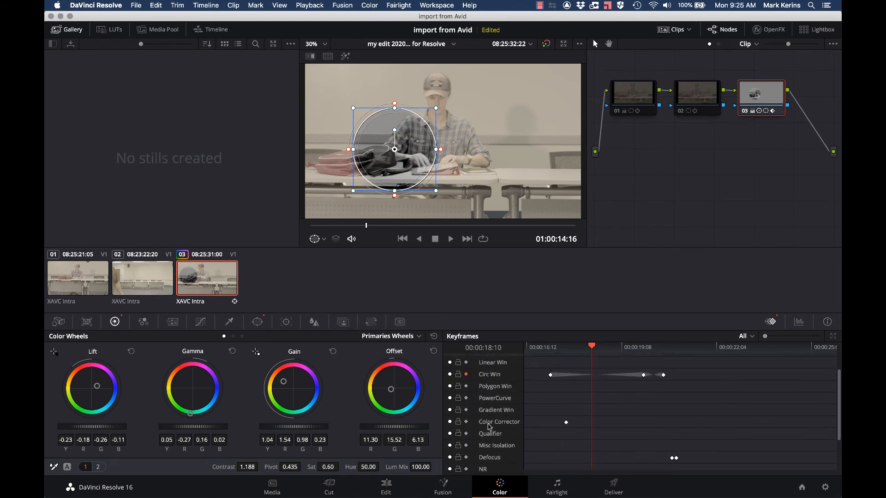
scroll(493, 414, down, 6)
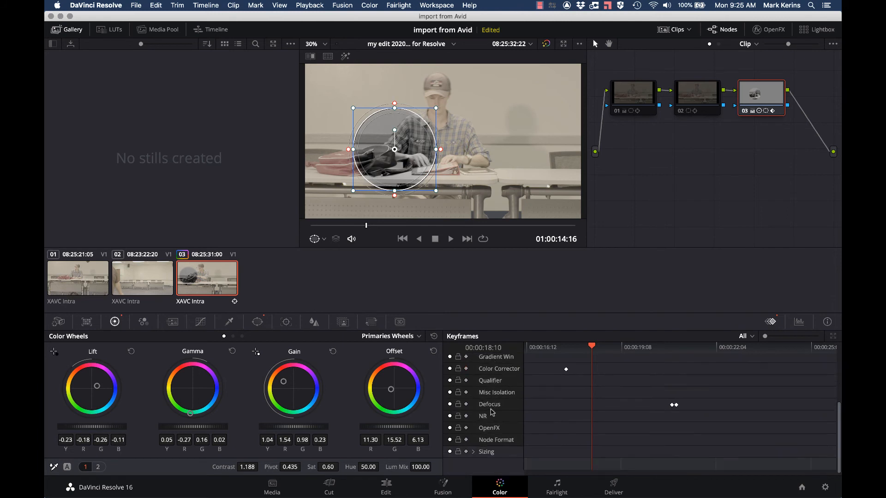
scroll(488, 443, up, 2)
scroll(486, 420, down, 2)
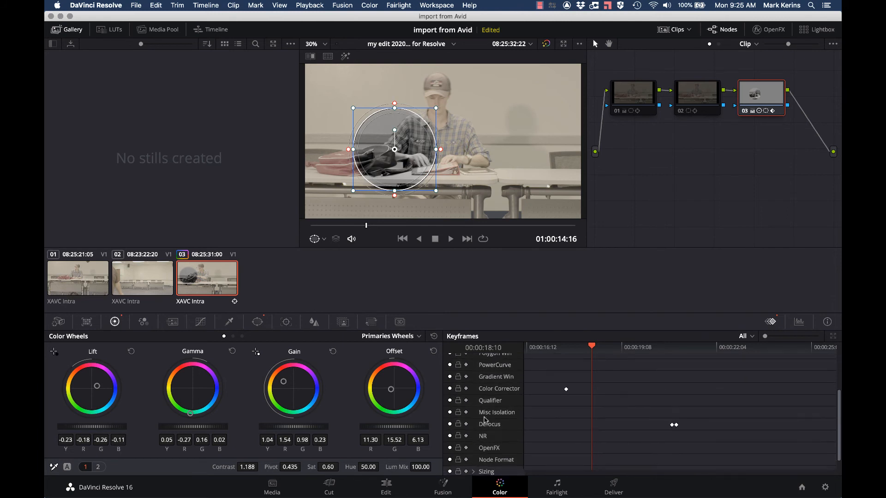
Expand the Sizing group to review its tracks, and collapse Corrector 3's individual tracks
click(473, 452)
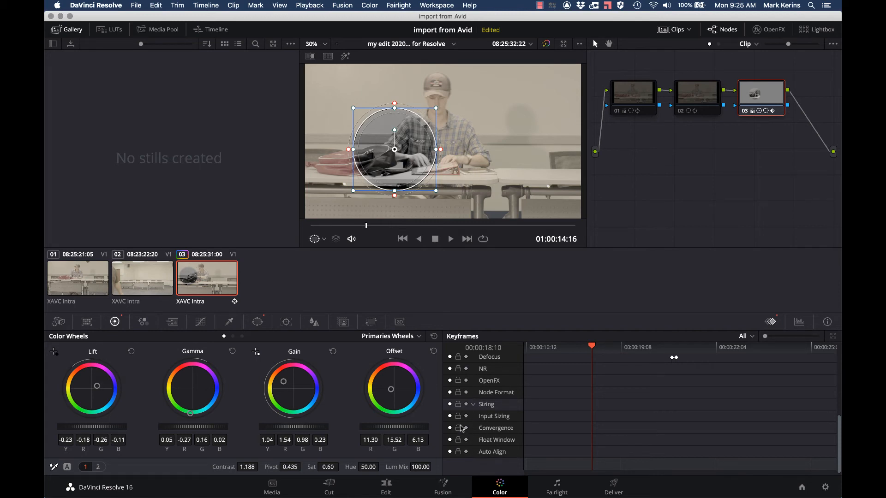
scroll(482, 455, up, 5)
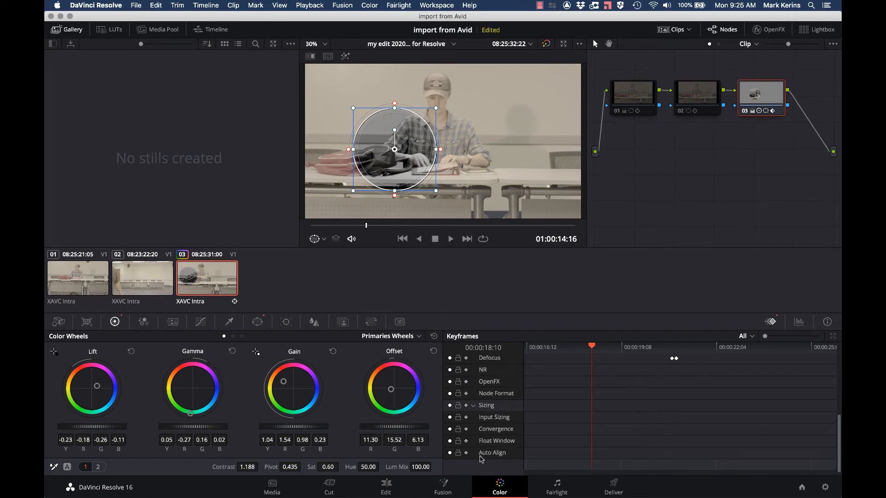
scroll(481, 459, down, 5)
scroll(482, 459, up, 5)
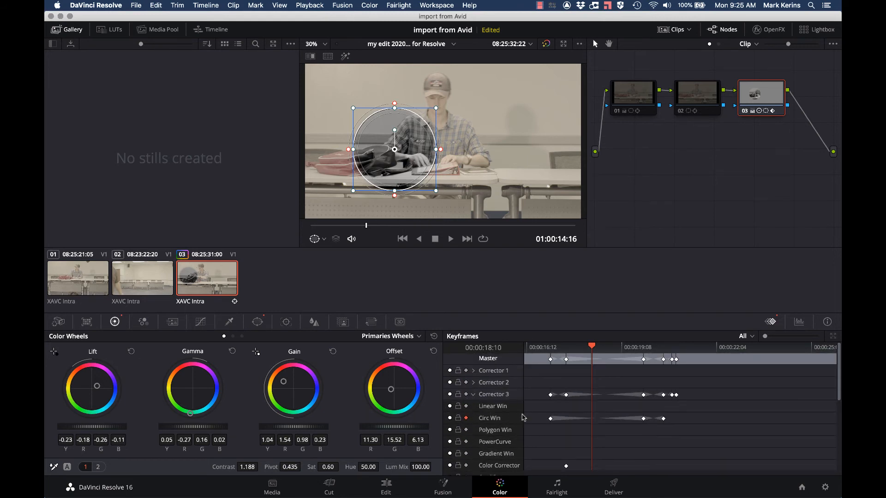
click(474, 395)
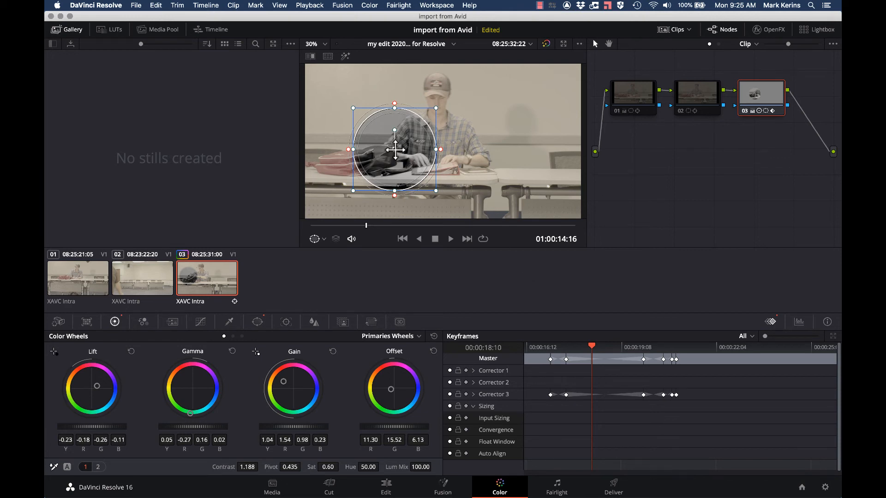
At 01:00:14:16, move the circle window up over the man's head and shoulder, undoing the first placement
drag(395, 152, 468, 97)
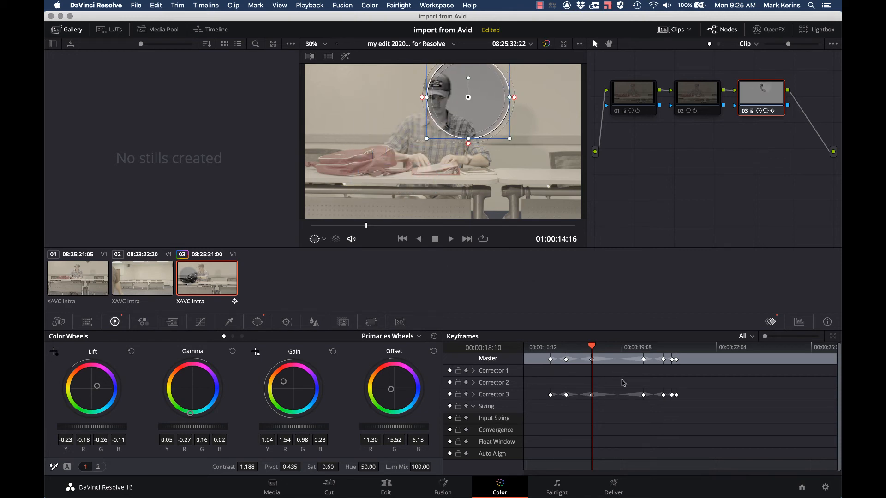
key(super+z)
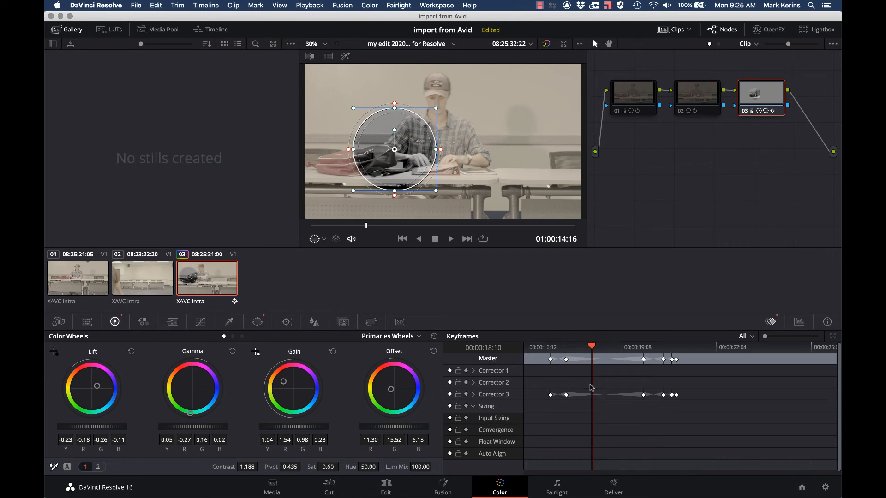
drag(395, 149, 458, 103)
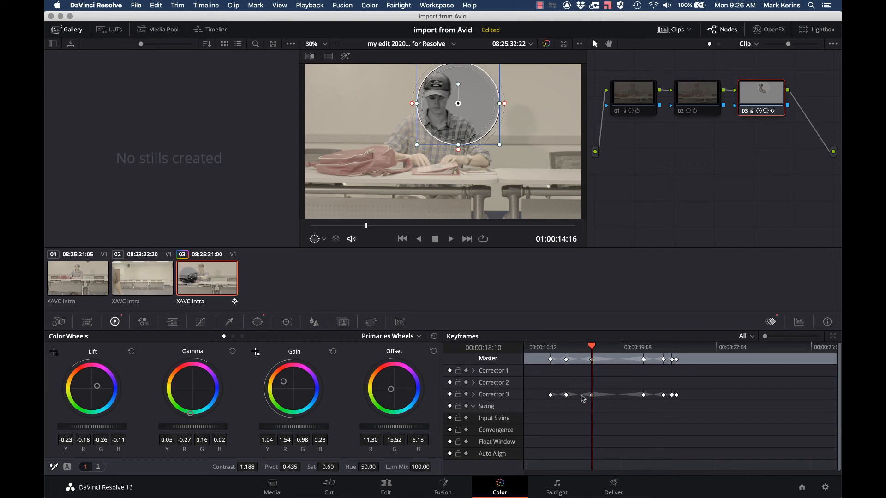
Lock Corrector 3's Color Corrector track and turn on automatic keyframing for the whole corrector
click(473, 396)
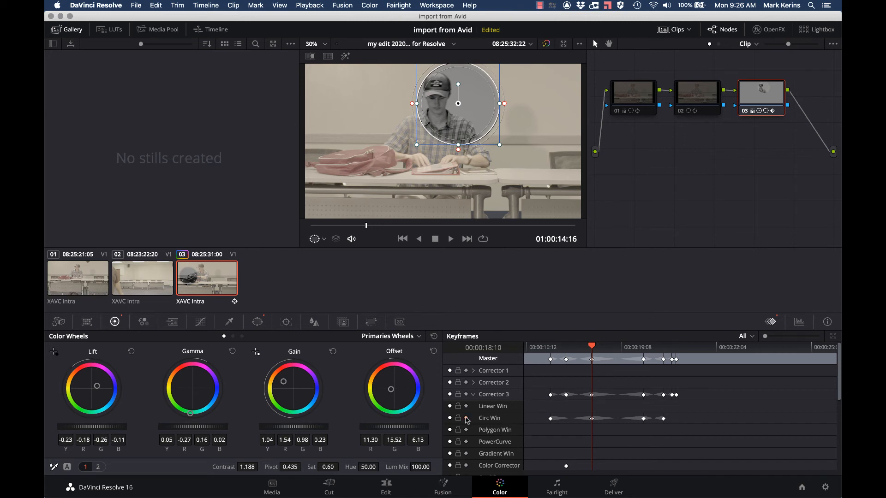
scroll(468, 420, down, 2)
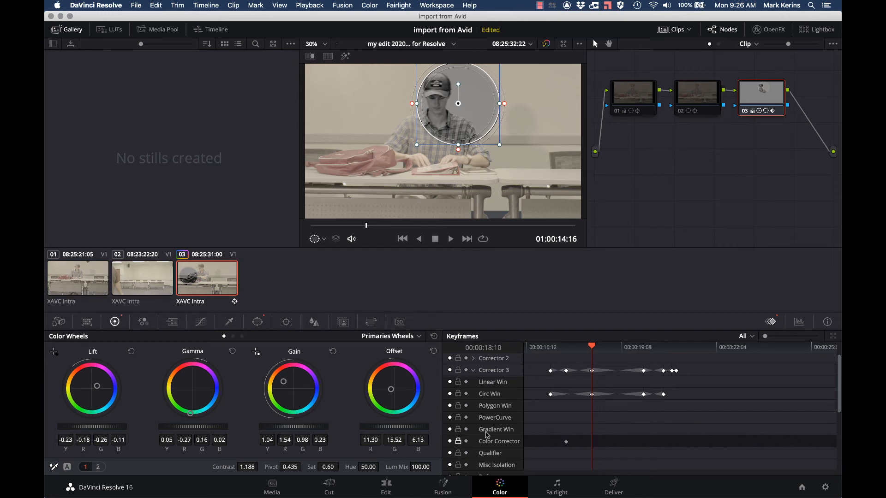
scroll(469, 390, up, 1)
click(473, 383)
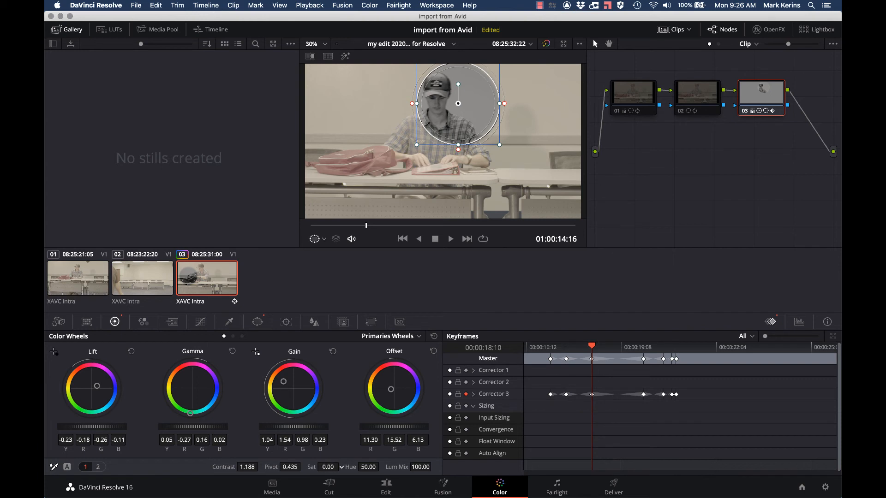
Try to change the saturation and gain with the Color Corrector track locked, at 01:00:14:16 and again at 01:00:17:02
drag(327, 469, 336, 467)
drag(476, 472, 330, 470)
drag(306, 390, 318, 398)
click(411, 226)
click(436, 226)
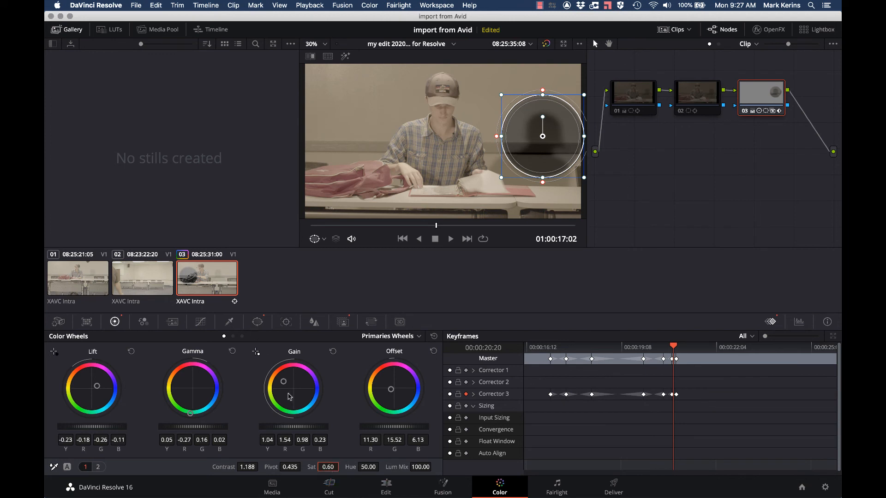
drag(285, 382, 290, 383)
Expand Corrector 3, unlock its Color Corrector track, and keyframe the saturation at 50.00 at 01:00:17:02
click(474, 395)
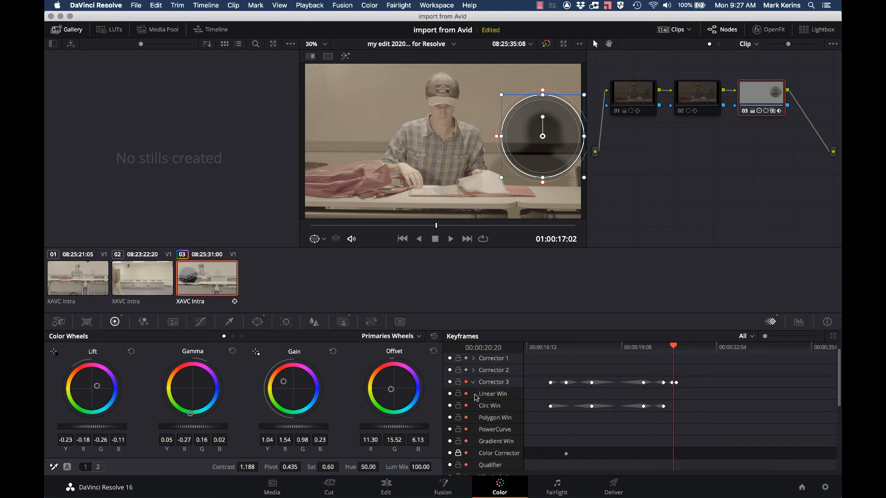
scroll(476, 397, down, 3)
scroll(476, 398, down, 1)
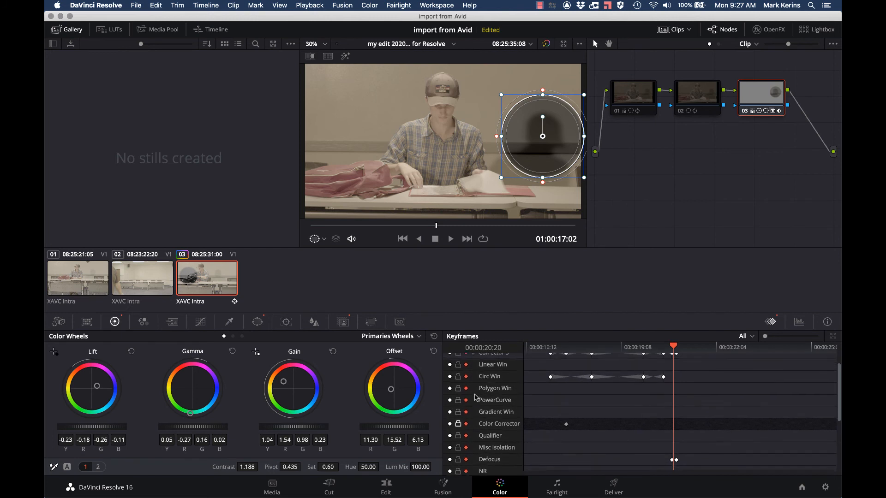
scroll(477, 398, up, 2)
scroll(476, 398, down, 2)
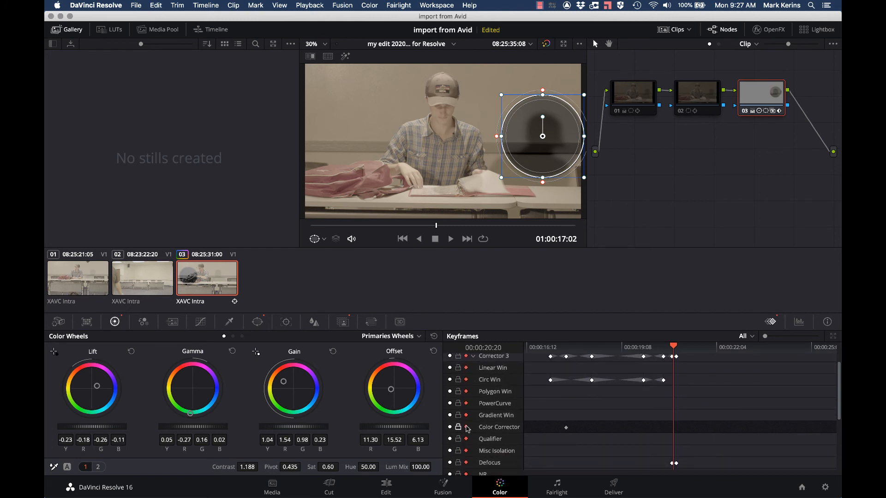
click(330, 465)
double_click(330, 466)
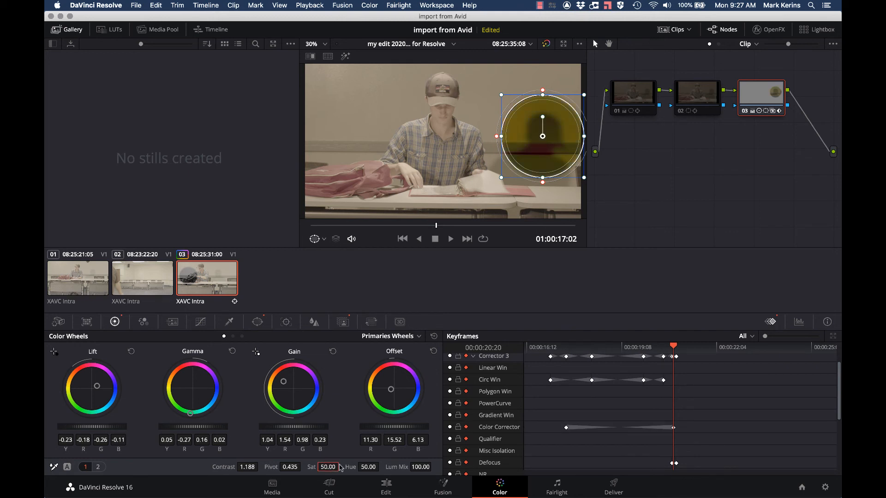
Undo the keyframed saturation, turn off automatic keyframing for the Color Corrector track, and set the saturation to 50.00 without a keyframe
click(467, 427)
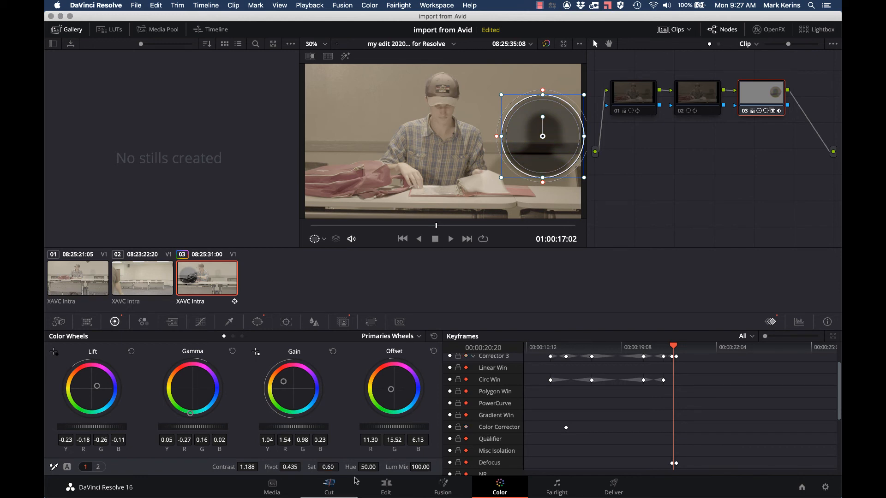
click(323, 463)
double_click(323, 463)
text(50)
key(Return)
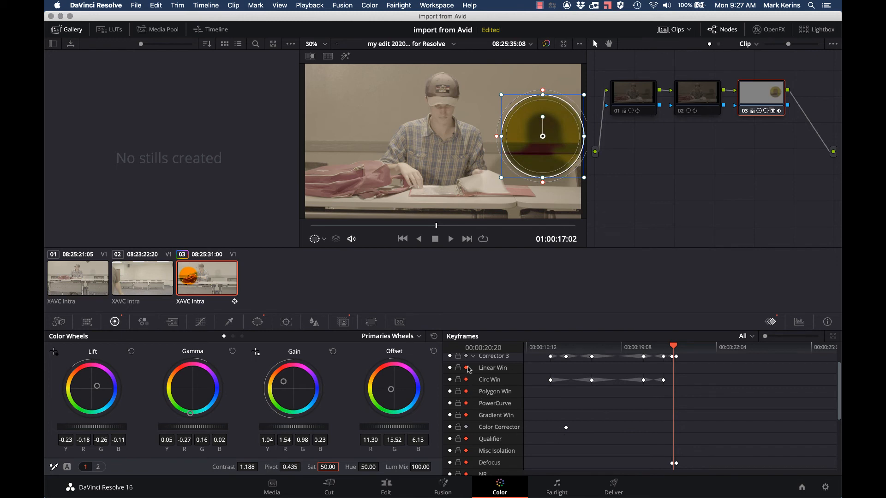
Lock the Color Corrector track again and scrub back to 01:00:14:10
click(463, 429)
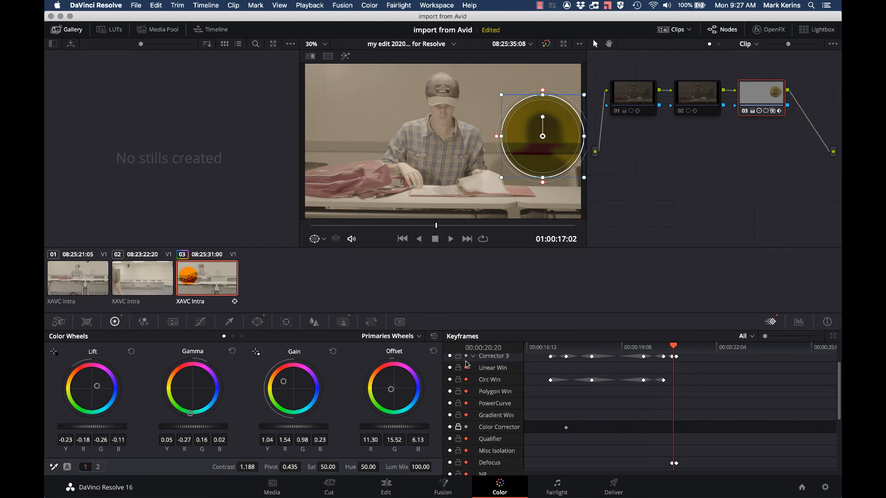
scroll(471, 360, up, 3)
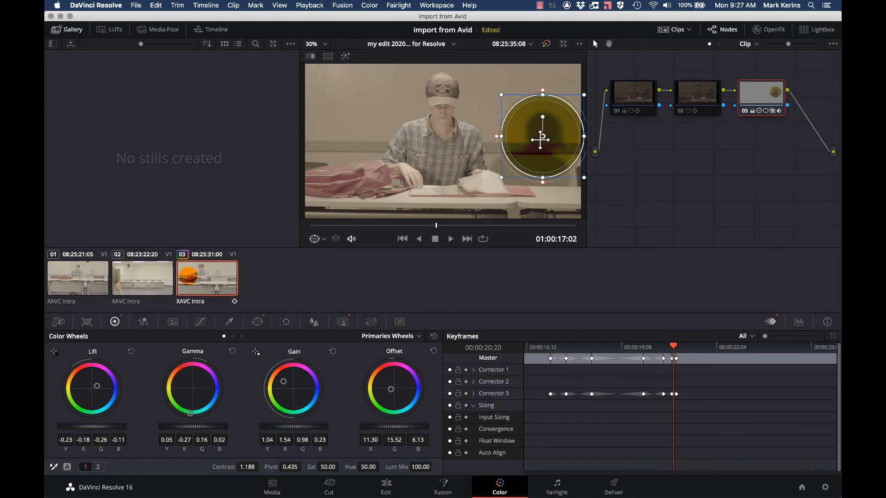
drag(434, 225, 358, 224)
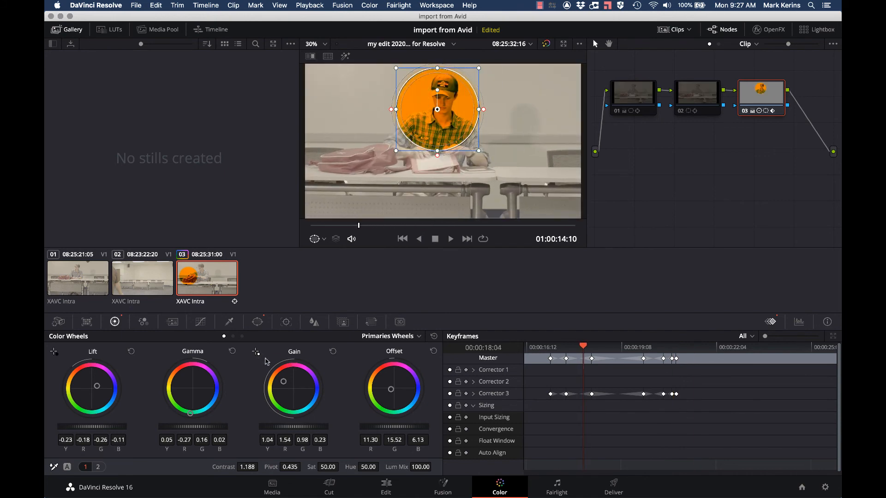
Try to shift the gamma and gain on the locked track, and return to the clip's start at 01:00:12:18
mouse_move(190, 409)
mouse_down()
mouse_move(197, 388)
mouse_move(194, 398)
mouse_up()
drag(284, 382, 300, 391)
drag(361, 227, 311, 226)
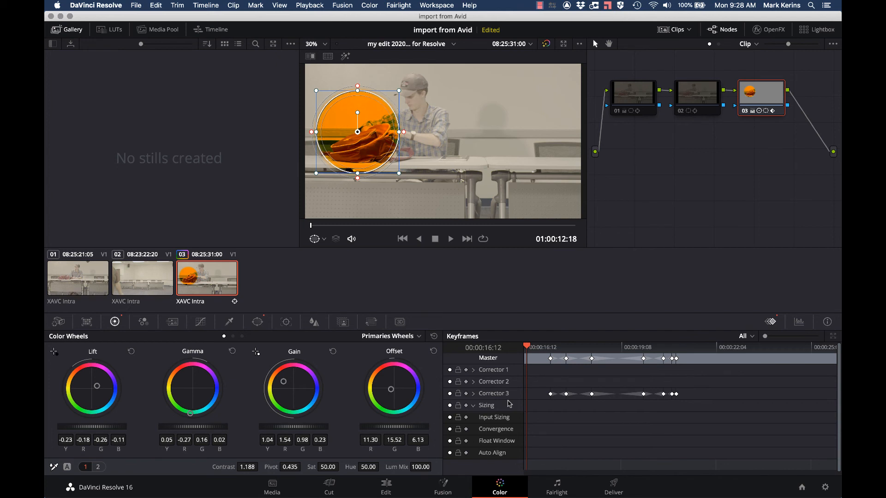
Expand Corrector 3 and try to delete the selected keyframe on its locked Color Corrector track
click(473, 393)
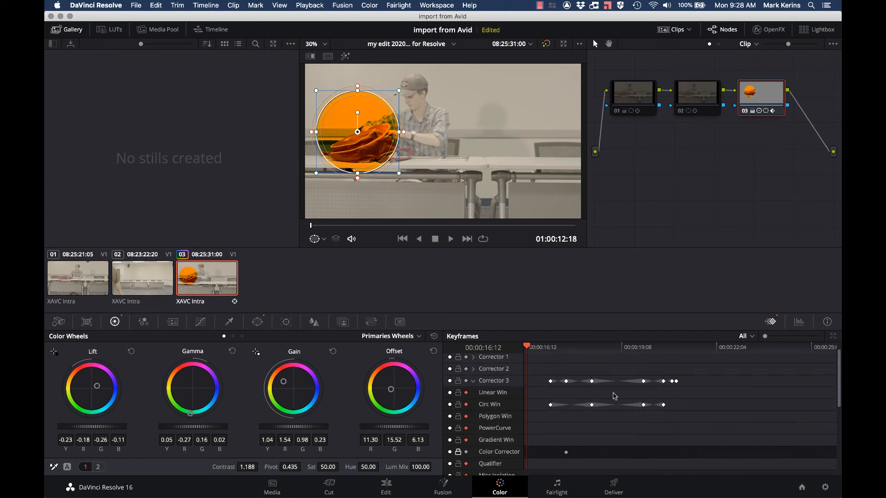
right_click(567, 455)
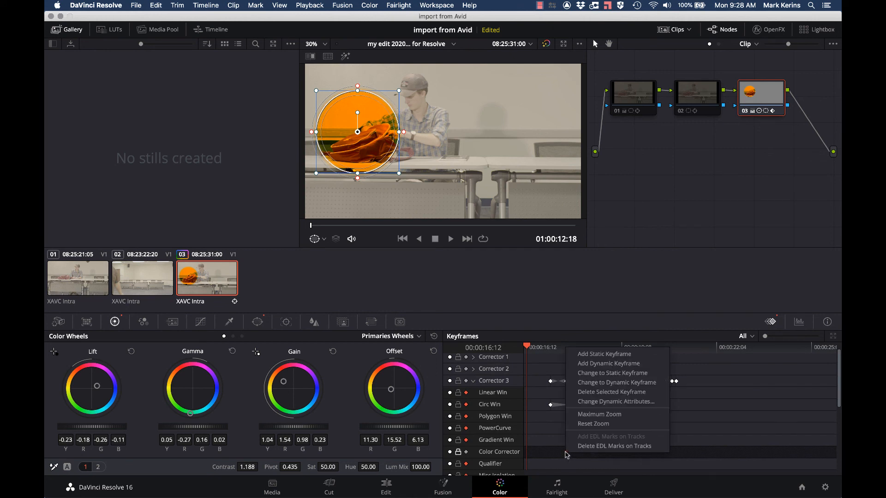
click(599, 393)
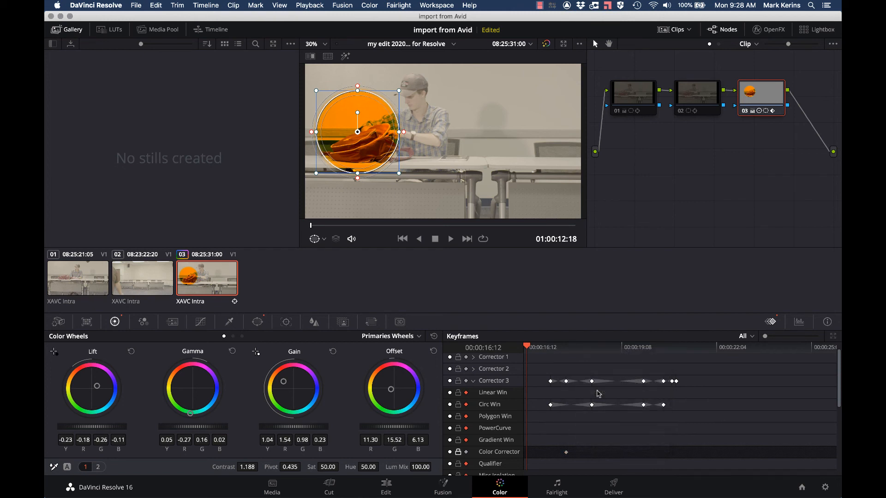
Unlock Corrector 3's Color Corrector track and delete its keyframe
click(458, 453)
right_click(567, 456)
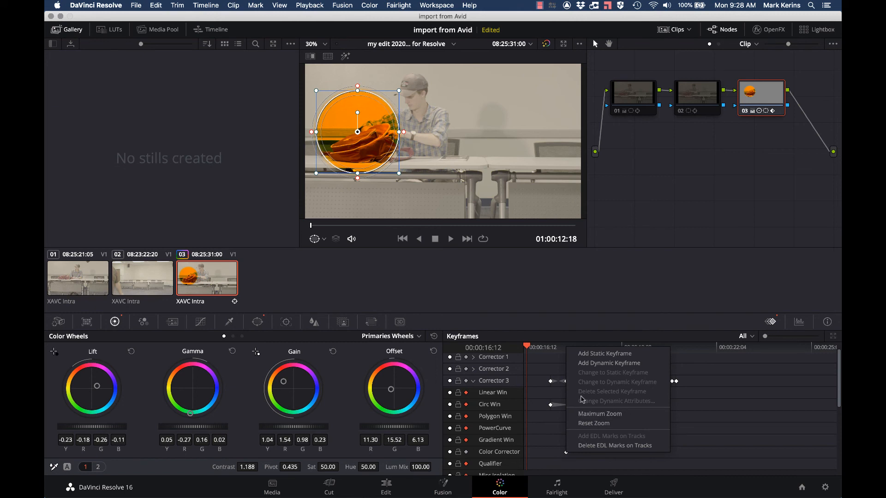
click(537, 458)
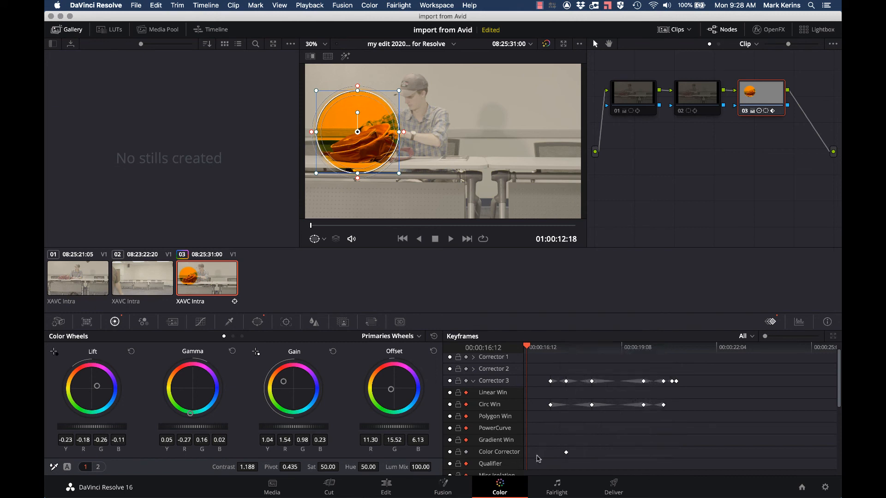
right_click(568, 454)
click(594, 393)
Move the Corrector 3 keyframe that lies shortly after 00:00:19:08 back to just before that time
drag(644, 384, 617, 384)
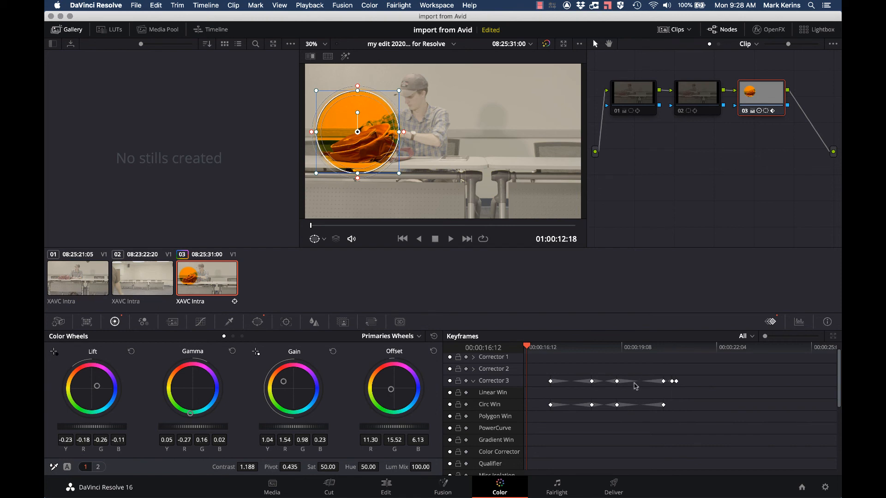
Examine the individual keyframe tracks under Corrector 3, including Circ Win, Color Corrector and Defocus
scroll(635, 386, down, 6)
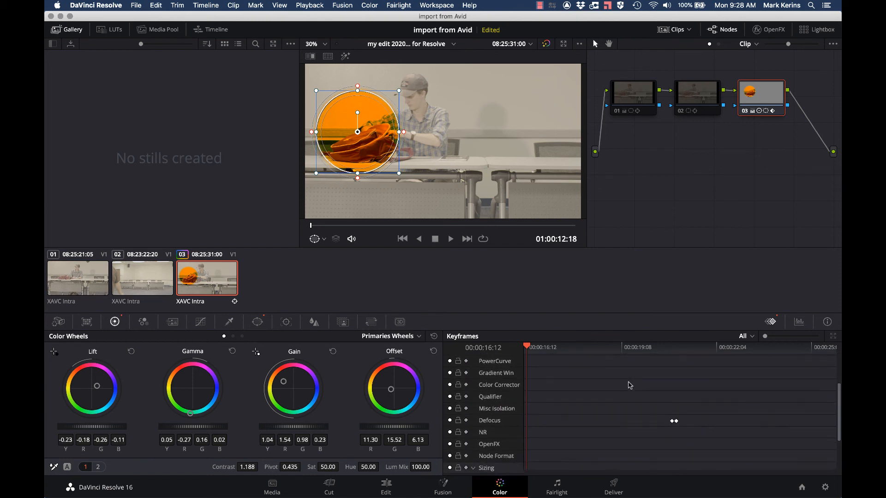
scroll(630, 385, up, 5)
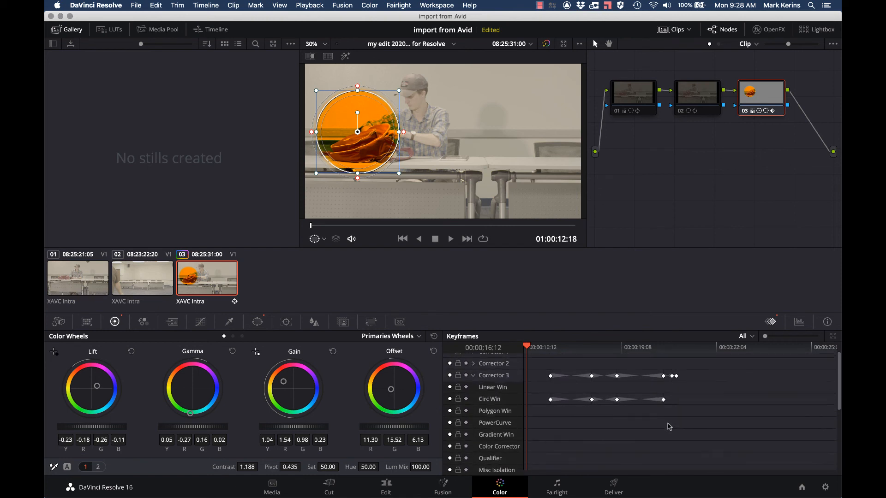
scroll(673, 429, down, 2)
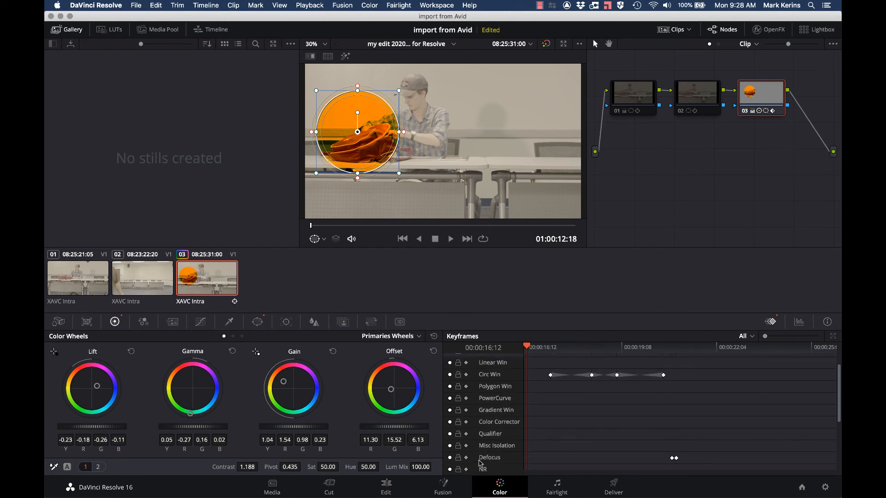
scroll(478, 459, down, 1)
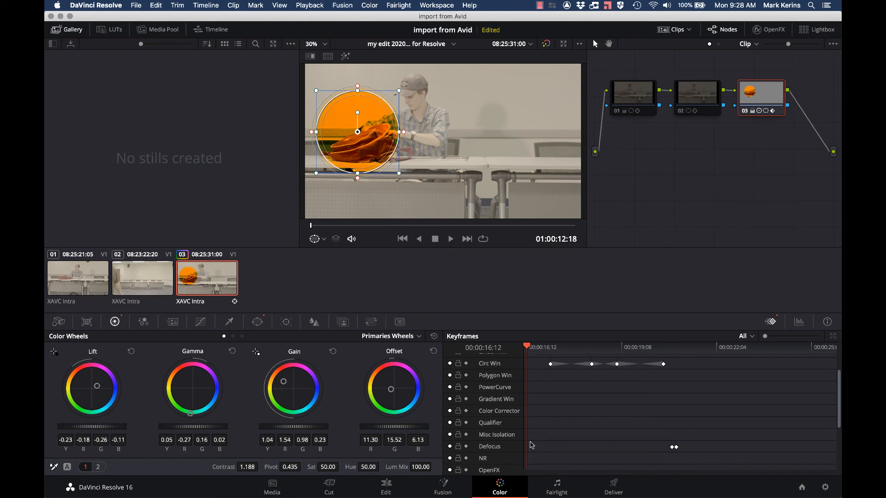
scroll(530, 446, up, 2)
scroll(565, 406, up, 2)
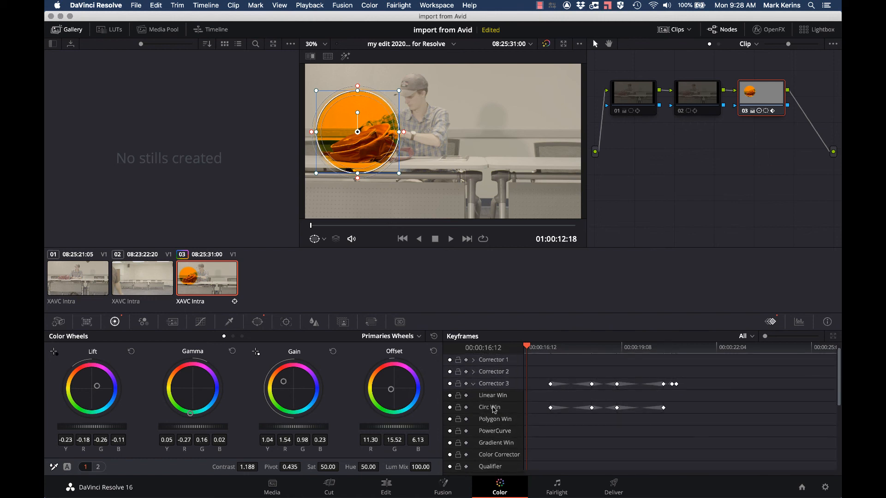
scroll(508, 409, down, 3)
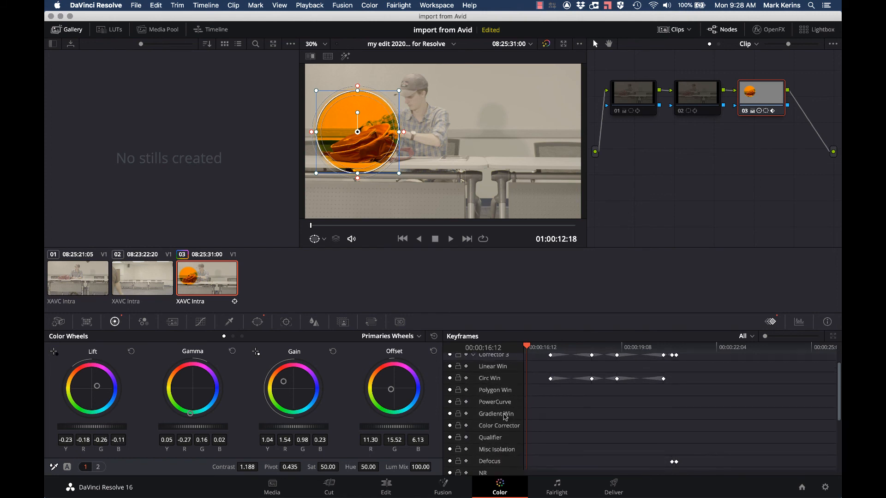
scroll(505, 417, down, 1)
scroll(525, 422, down, 1)
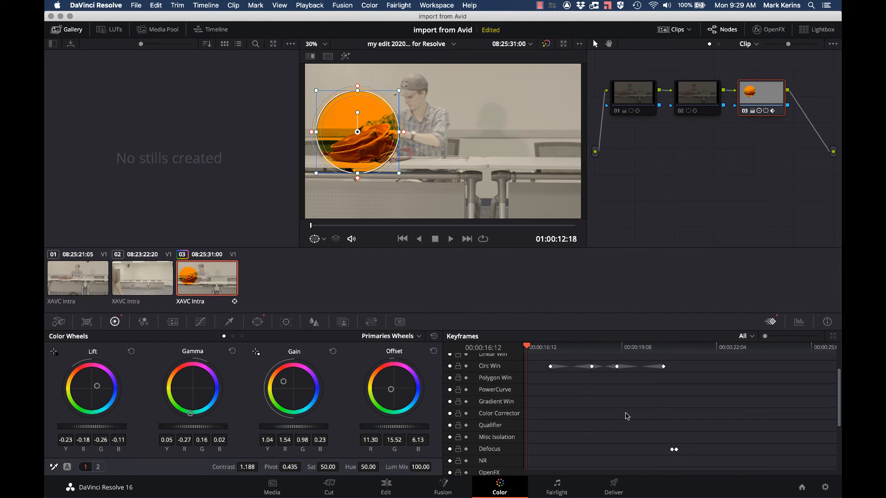
scroll(596, 393, up, 5)
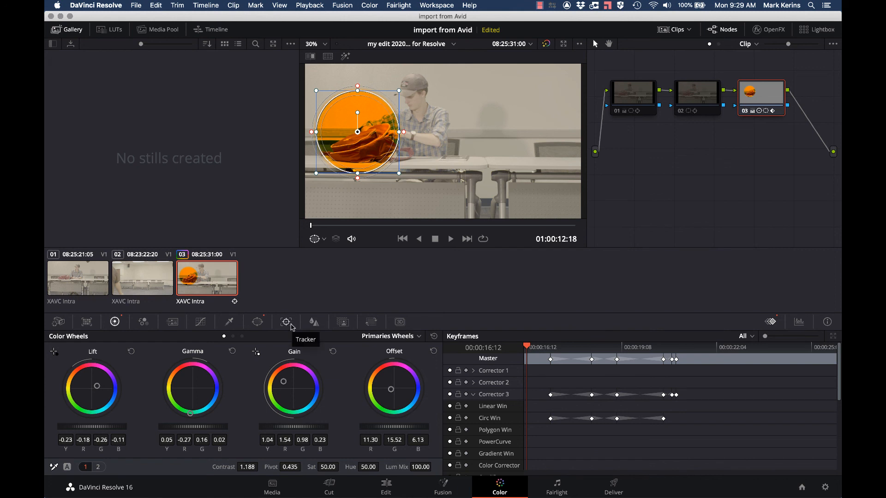
Open the Key palette for node 03 and review the keyframe tracks from Master down to Sizing
click(343, 322)
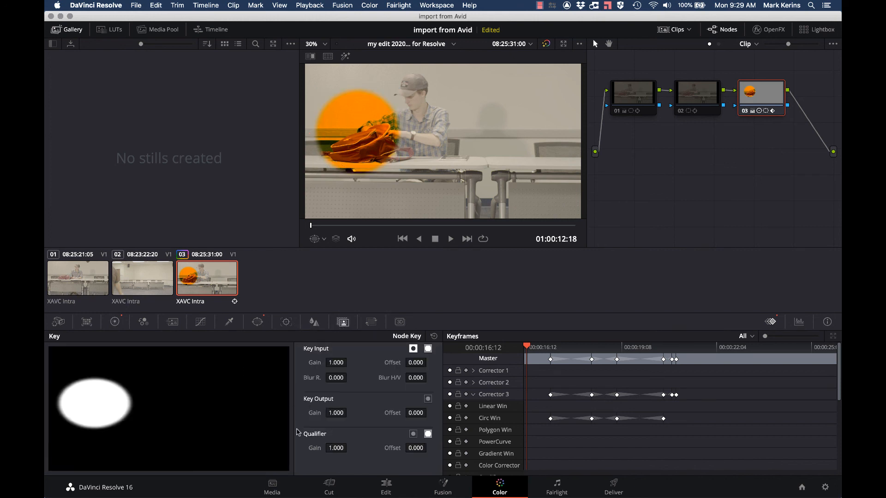
scroll(490, 429, down, 5)
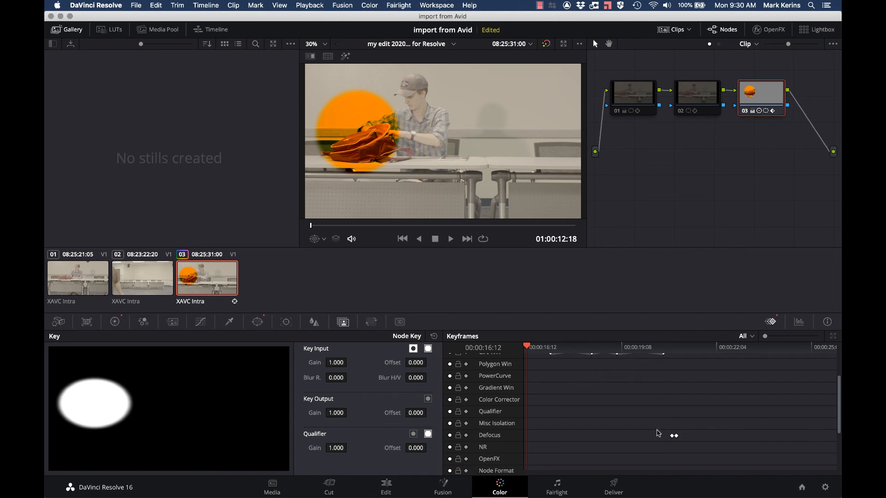
scroll(658, 432, up, 5)
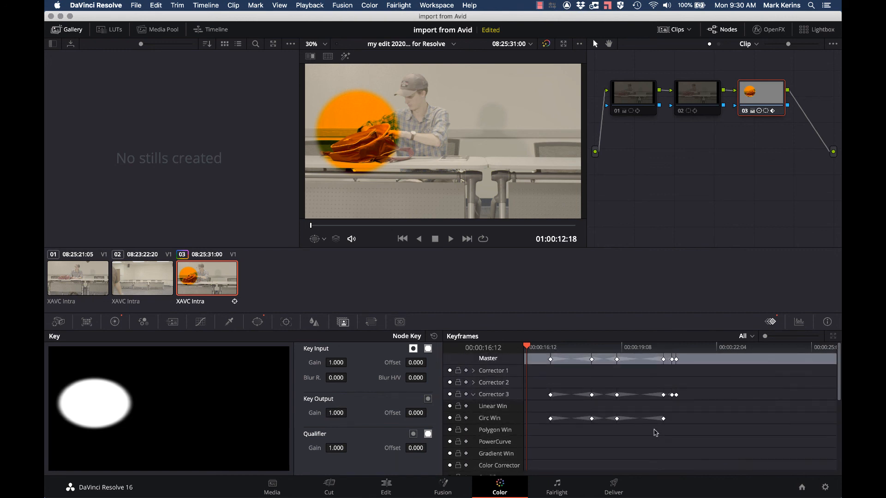
scroll(658, 433, down, 5)
scroll(655, 432, down, 2)
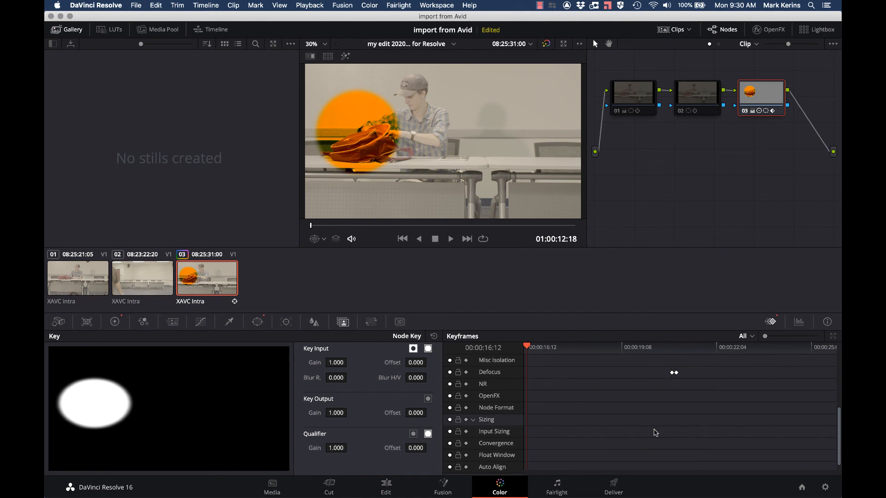
scroll(655, 433, up, 7)
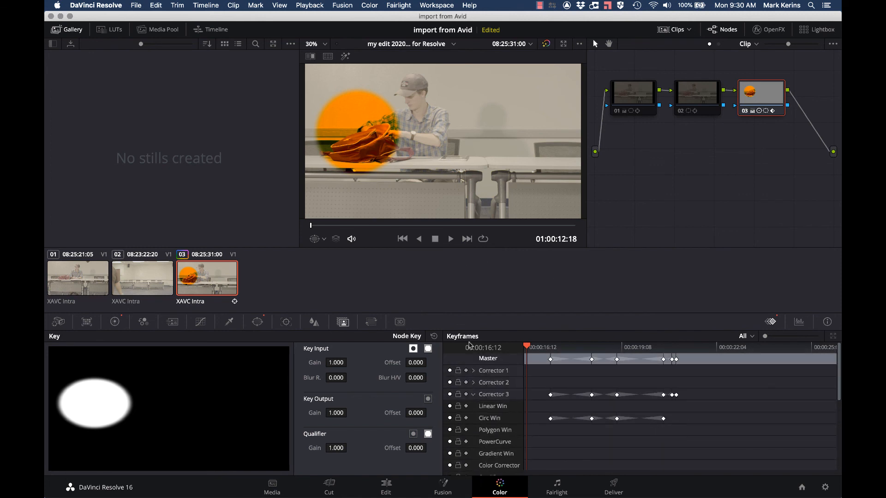
Collapse the Corrector 3 track group in the keyframe list
click(474, 395)
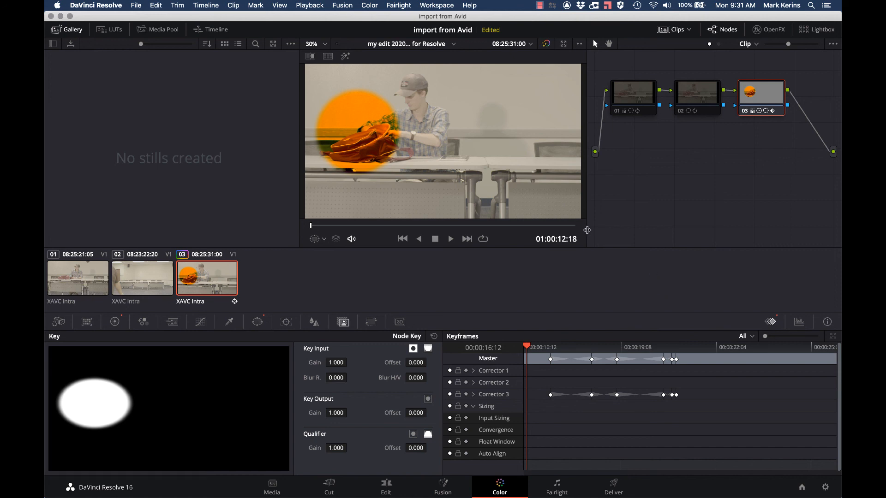
click(539, 5)
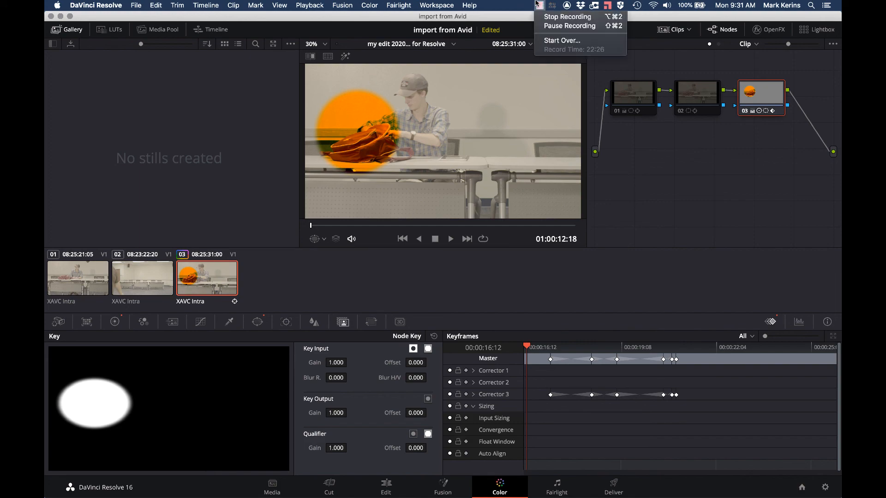